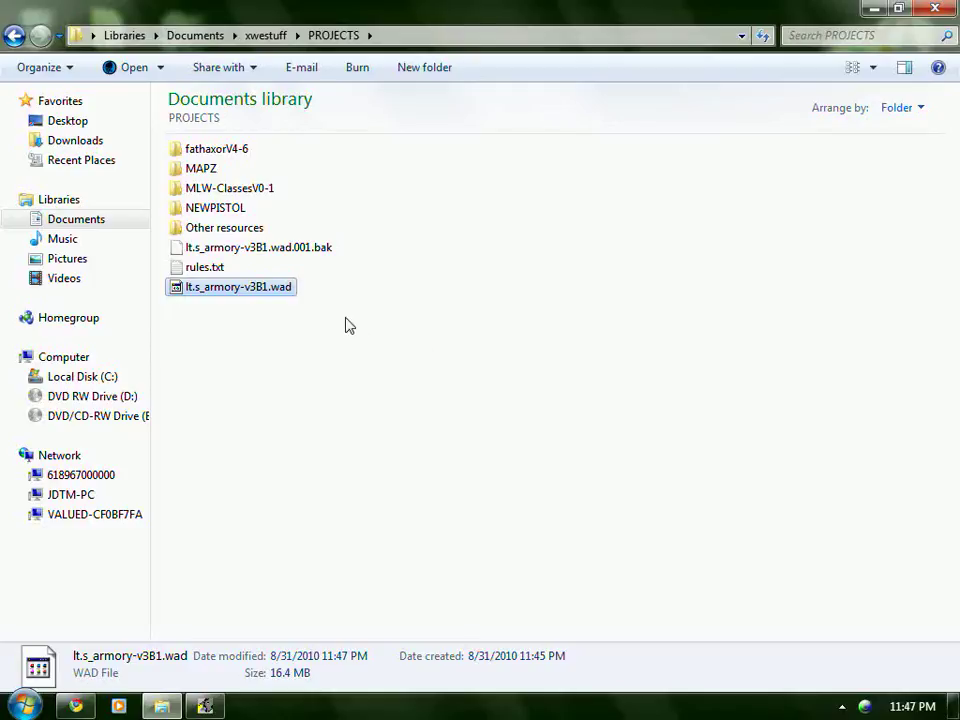
- Open lt.s_armory-v3B1.wad with Slade.exe from its context menu in Explorer
right_click(285, 297)
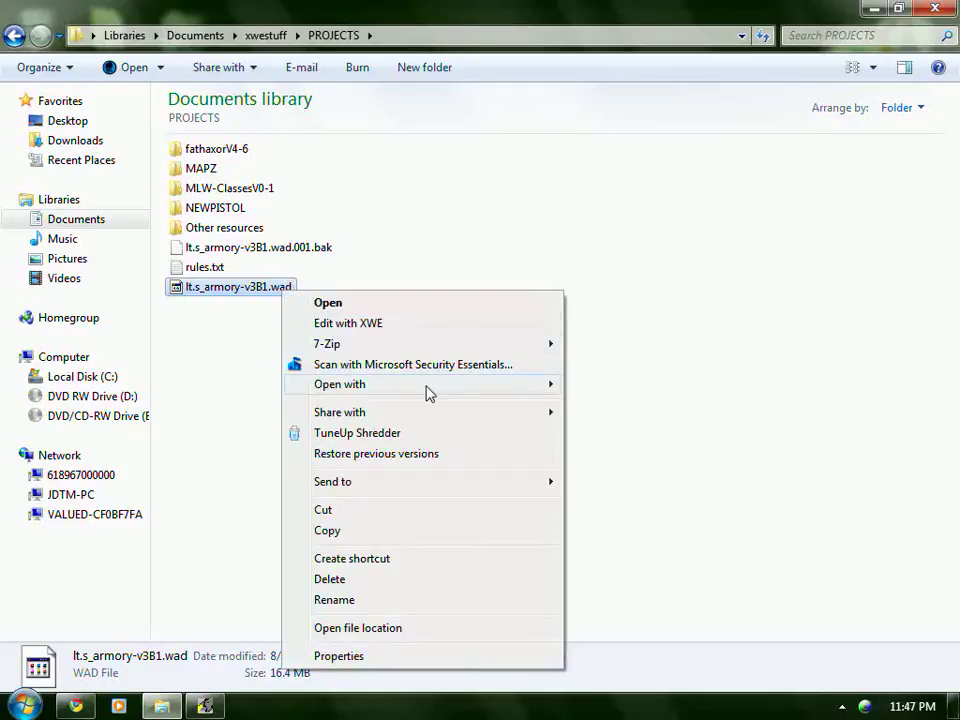
mouse_move(430, 393)
click(608, 405)
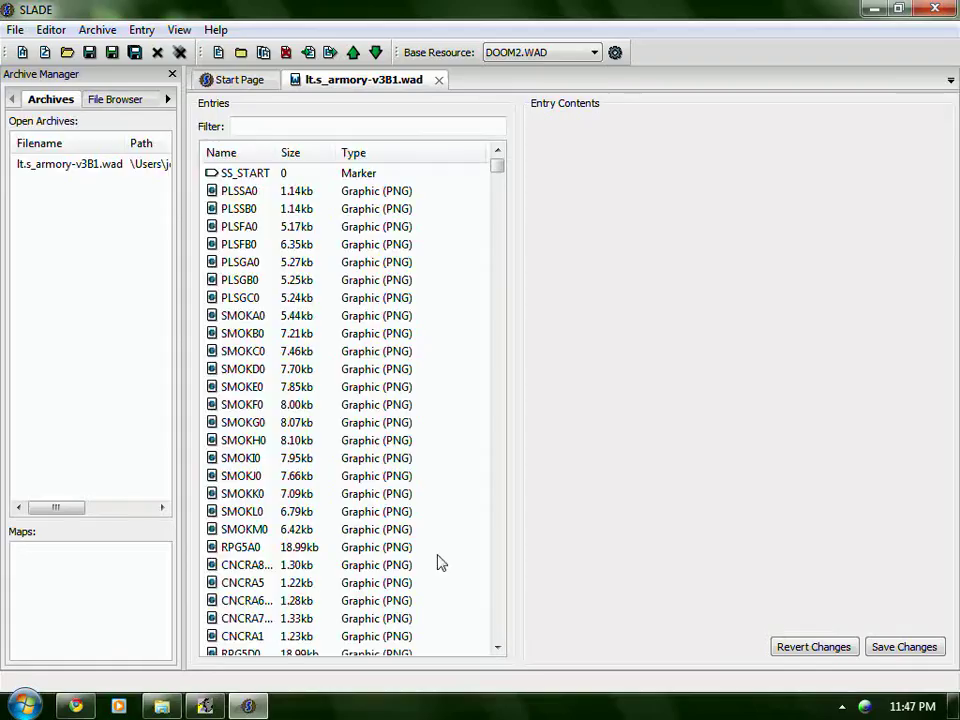
- Return to the SLADE window and adjust the entry list view
click(161, 706)
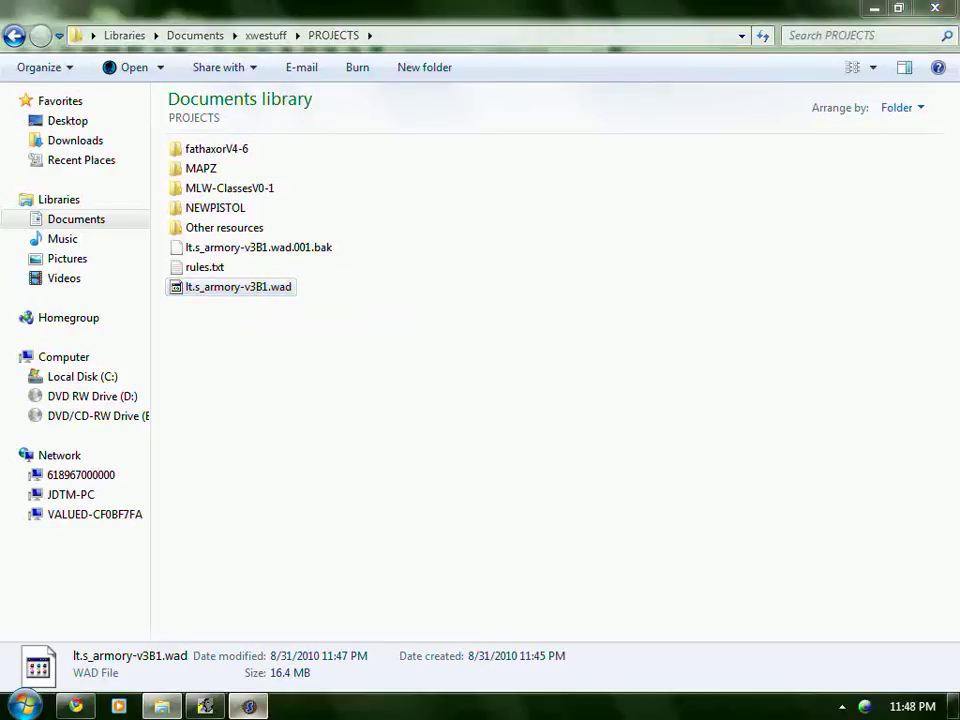
click(249, 706)
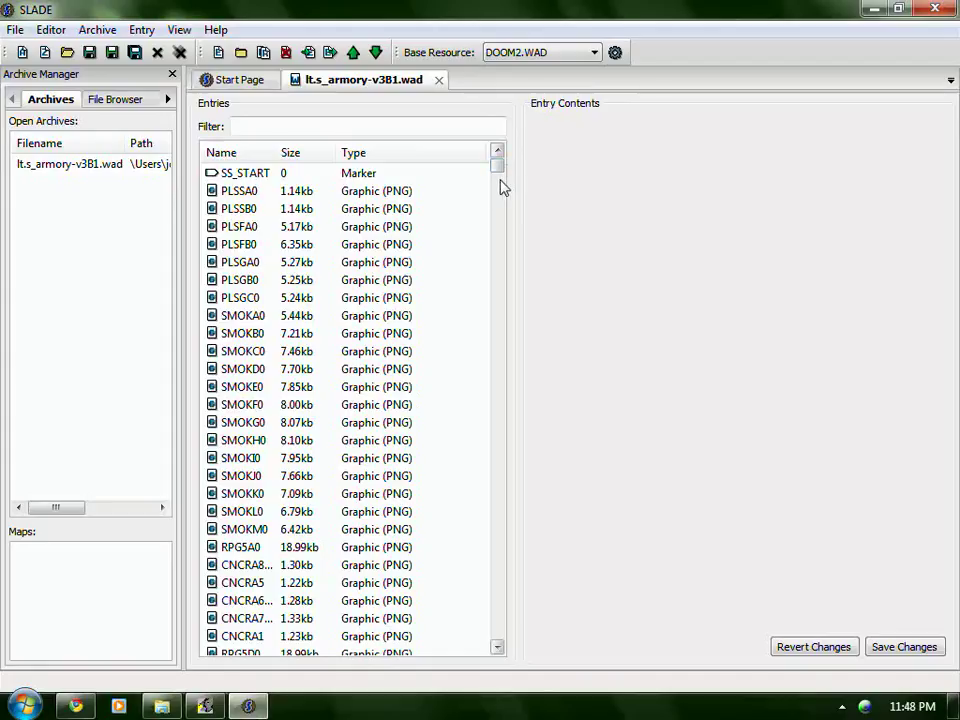
mouse_move(498, 175)
mouse_down()
mouse_move(499, 189)
mouse_move(505, 177)
mouse_up()
drag(497, 650, 497, 650)
- Preview sprites from BON1A0 and CAS1C0 down through the NKE1 and GUNB entries
click(362, 389)
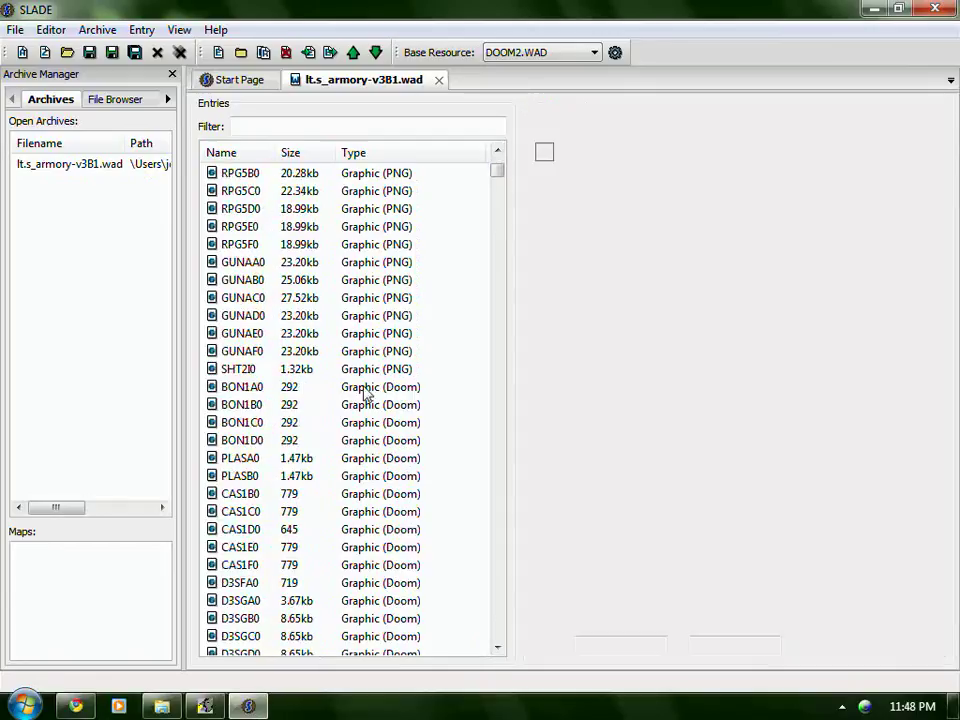
click(345, 405)
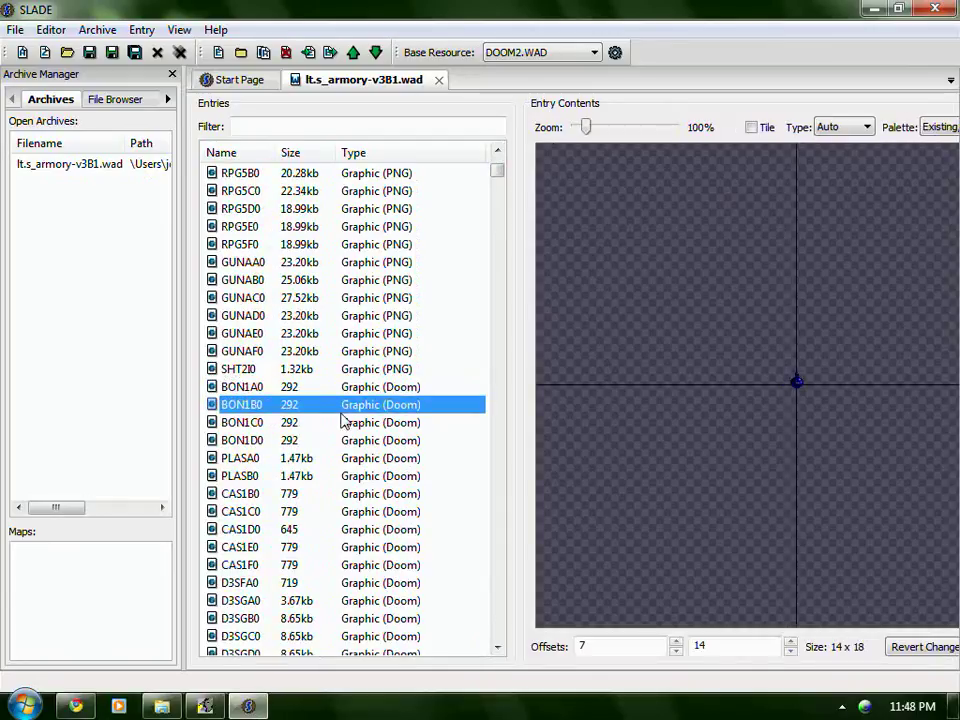
click(345, 459)
click(345, 494)
click(345, 512)
key(Down)
key(Down)
key(Down)
key(Down)
key(Down)
key(Down)
key(Down)
key(Down)
key(Down)
key(Down)
key(Down)
key(Down)
key(Down)
key(Down)
key(Down)
key(Down)
key(Down)
key(Down)
key(Down)
key(Down)
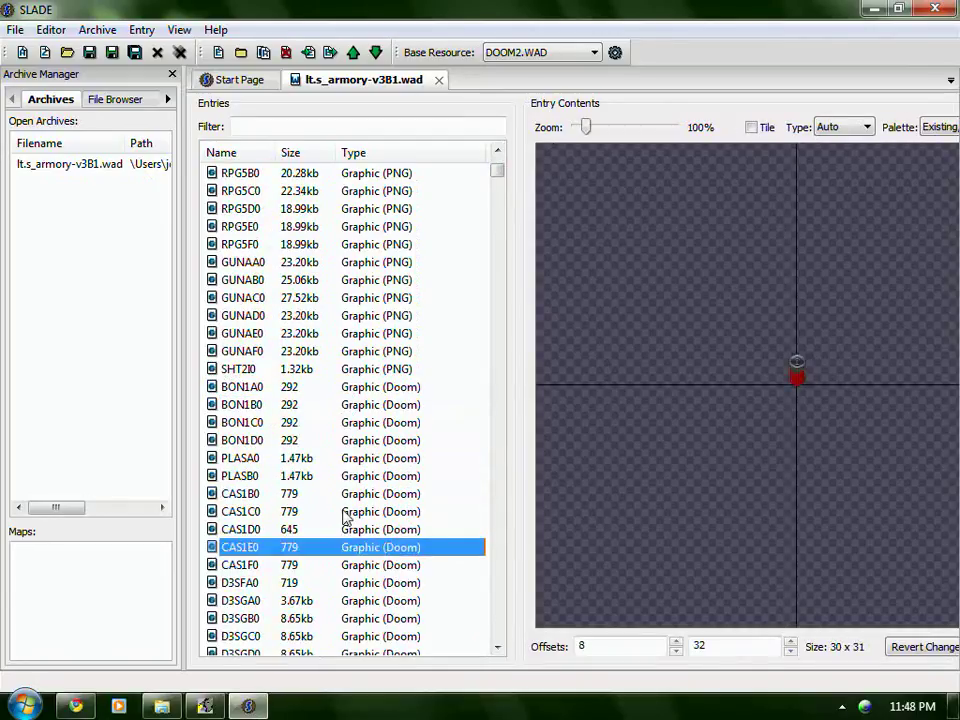
key(Down)
key(Down)
key(Down)
key(Down)
key(Down)
key(Down)
key(Down)
key(Down)
key(Down)
key(Down)
key(Down)
key(Down)
key(Down)
key(Down)
key(Down)
key(Down)
key(Down)
key(Down)
key(Down)
key(Down)
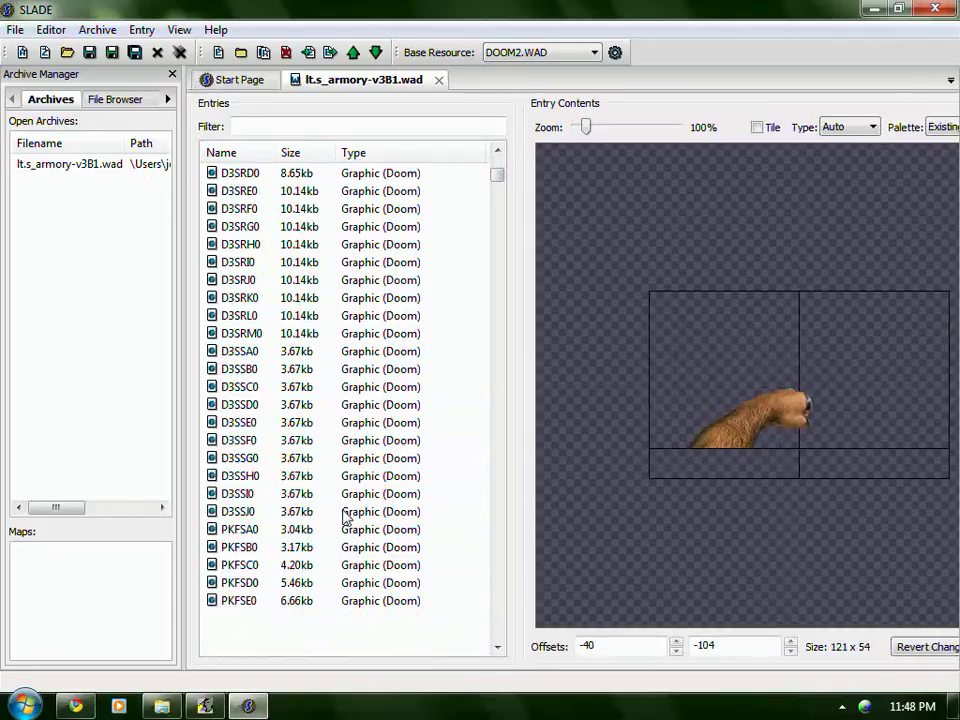
key(Down)
key(Down)
key(Down)
key(Down)
key(Down)
key(Down)
key(Down)
key(Down)
key(Down)
key(Down)
key(Down)
key(Down)
key(Down)
key(Down)
key(Down)
key(Down)
key(Down)
key(Down)
key(Down)
key(Down)
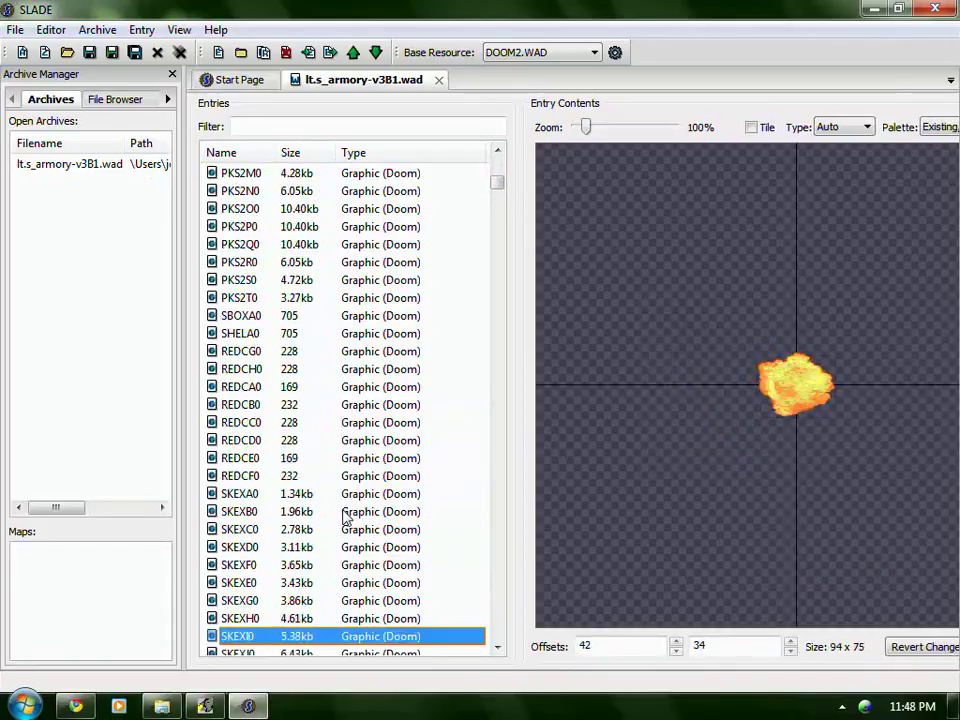
key(Down)
key(Down)
key(Down)
key(Down)
key(Down)
key(Down)
key(Down)
key(Down)
key(Down)
key(Down)
key(Down)
key(Down)
key(Down)
key(Down)
key(Down)
key(Down)
key(Down)
key(Down)
key(Down)
key(Down)
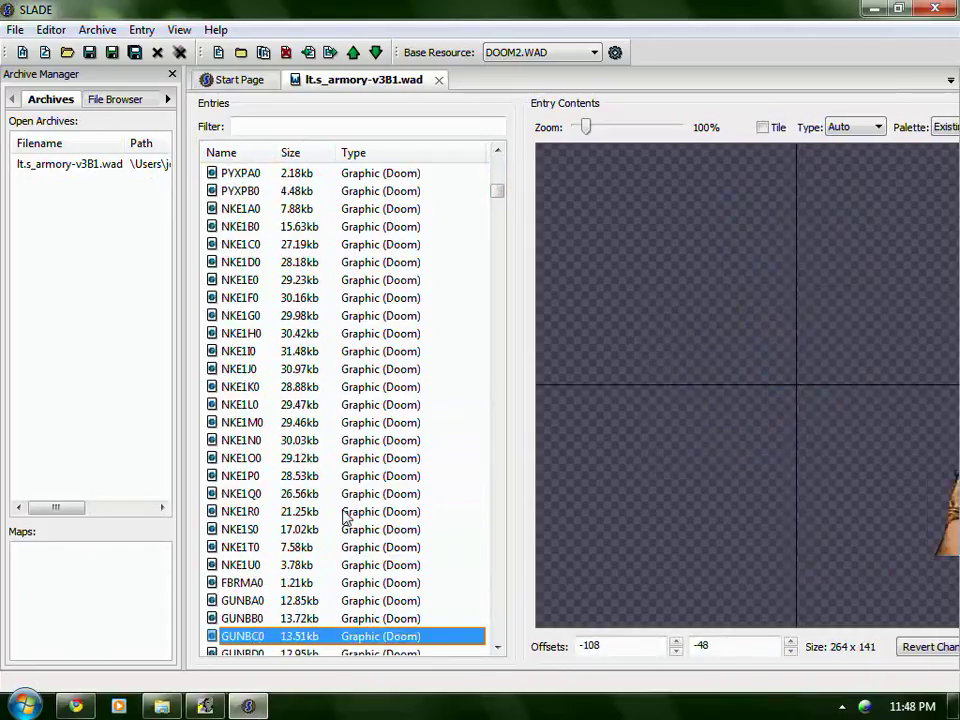
key(Up)
key(Up)
key(Up)
key(Up)
key(Up)
key(Up)
key(Up)
key(Up)
key(Up)
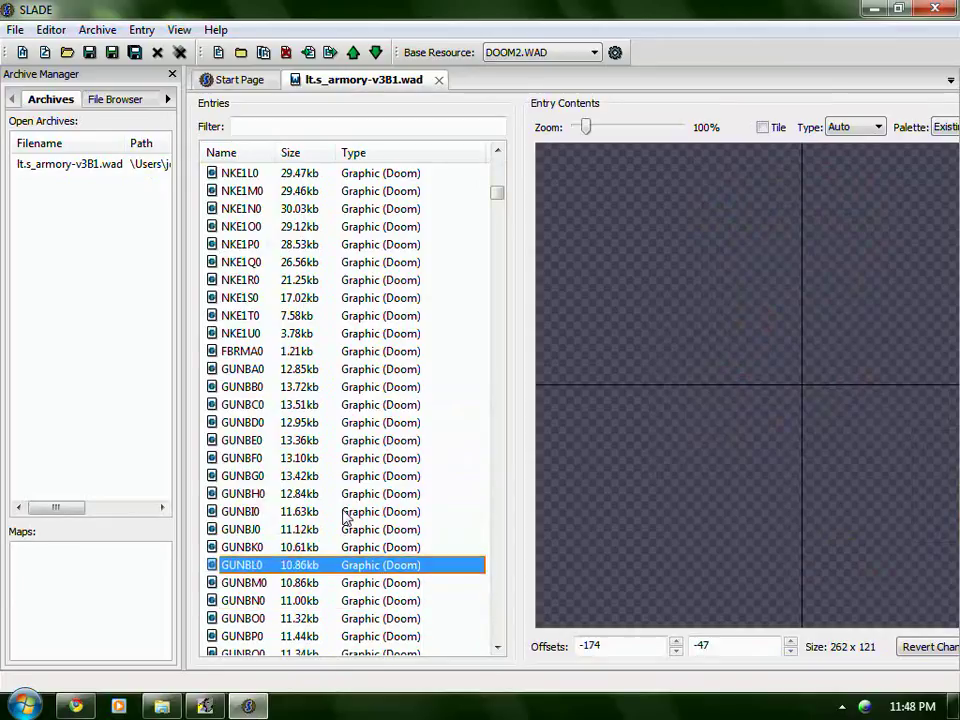
click(172, 76)
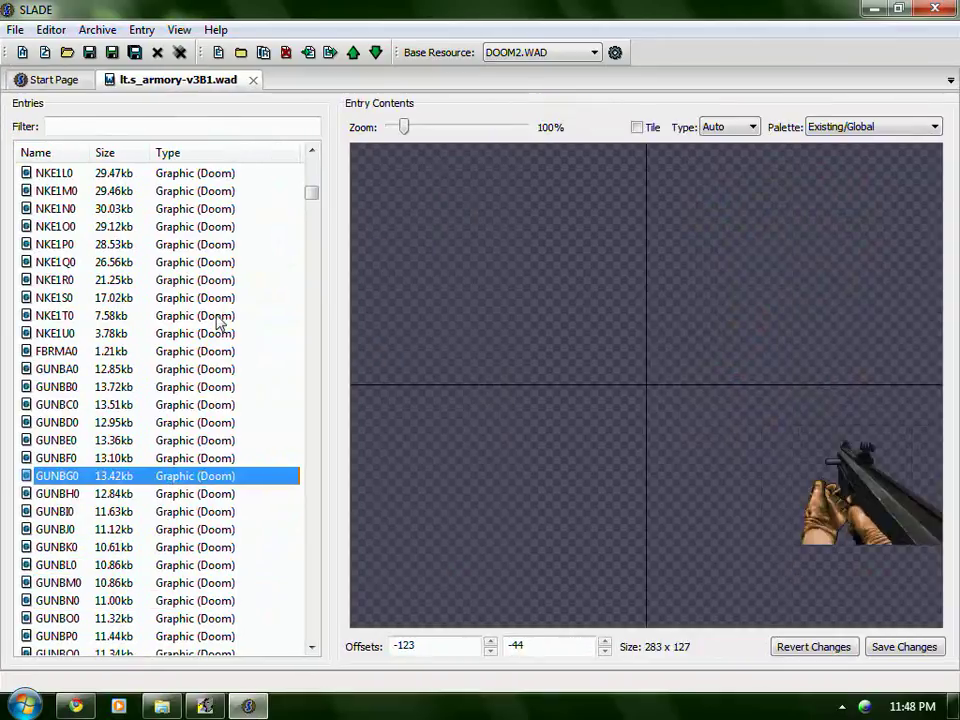
click(120, 530)
key(Up)
key(Up)
key(Up)
key(Up)
key(Up)
key(Up)
key(Up)
key(Down)
key(Down)
key(Down)
key(Down)
key(Down)
key(Down)
key(Down)
key(Down)
key(Down)
key(Down)
key(Down)
key(Down)
key(Down)
key(Down)
key(Down)
key(Down)
key(Down)
key(Down)
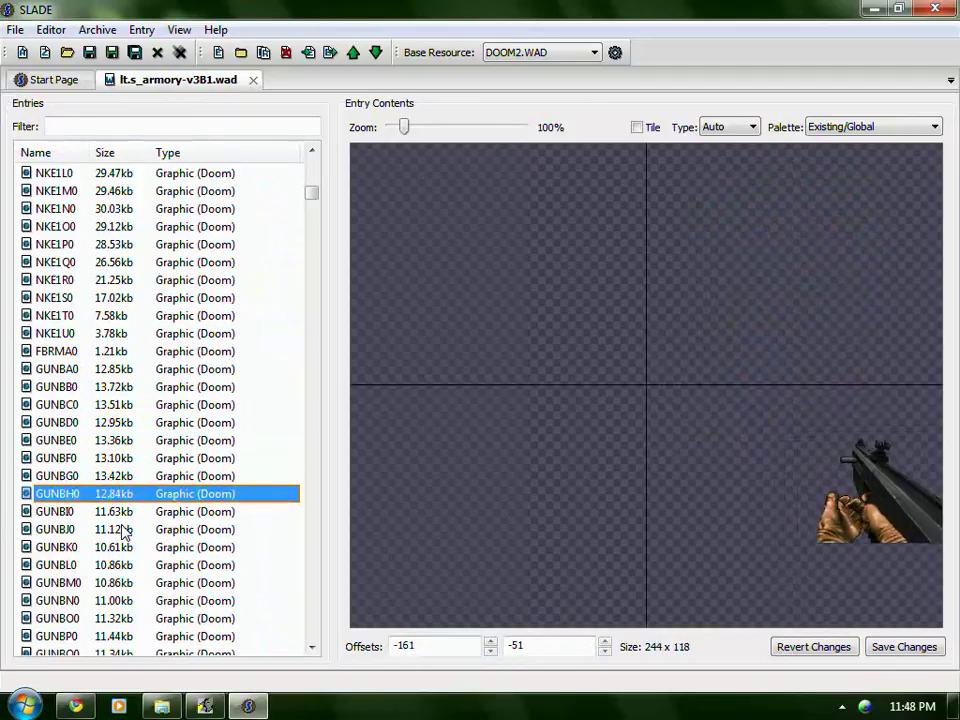
key(Up)
key(Up)
key(Up)
key(Up)
key(Up)
key(Up)
key(Up)
key(Up)
key(Up)
key(Up)
key(Up)
key(Up)
key(Up)
key(Up)
key(Up)
key(Up)
key(Up)
key(Up)
key(Up)
key(Up)
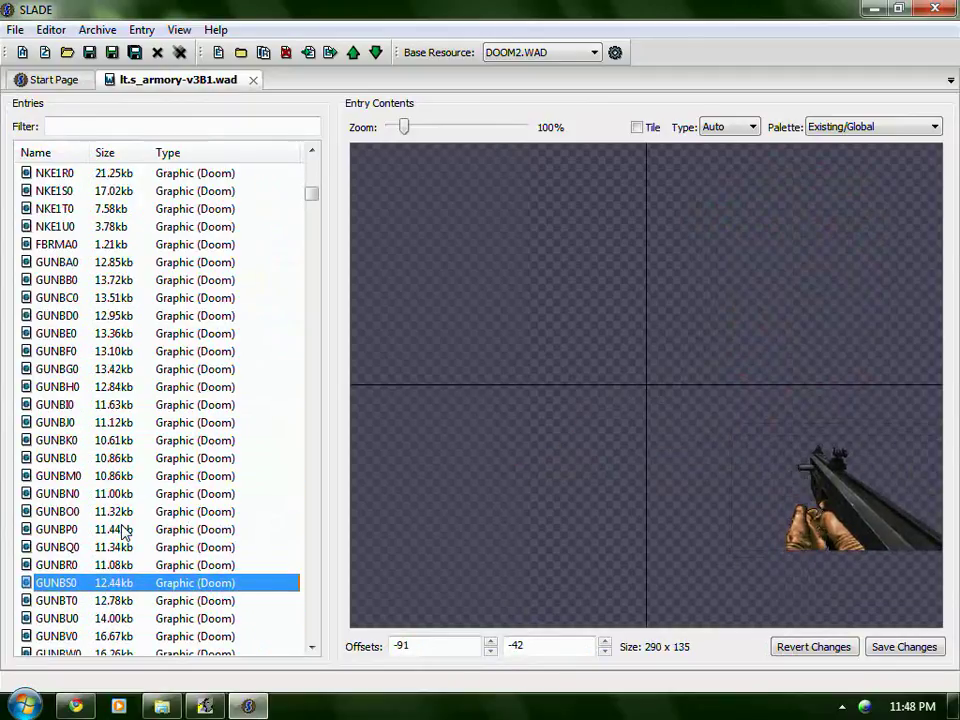
key(Up)
key(Up)
key(Up)
key(Up)
key(Up)
key(Up)
key(Up)
key(Up)
key(Up)
key(Up)
key(Up)
key(Up)
key(Up)
key(Up)
key(Up)
key(Up)
key(Up)
key(Up)
key(Up)
key(Up)
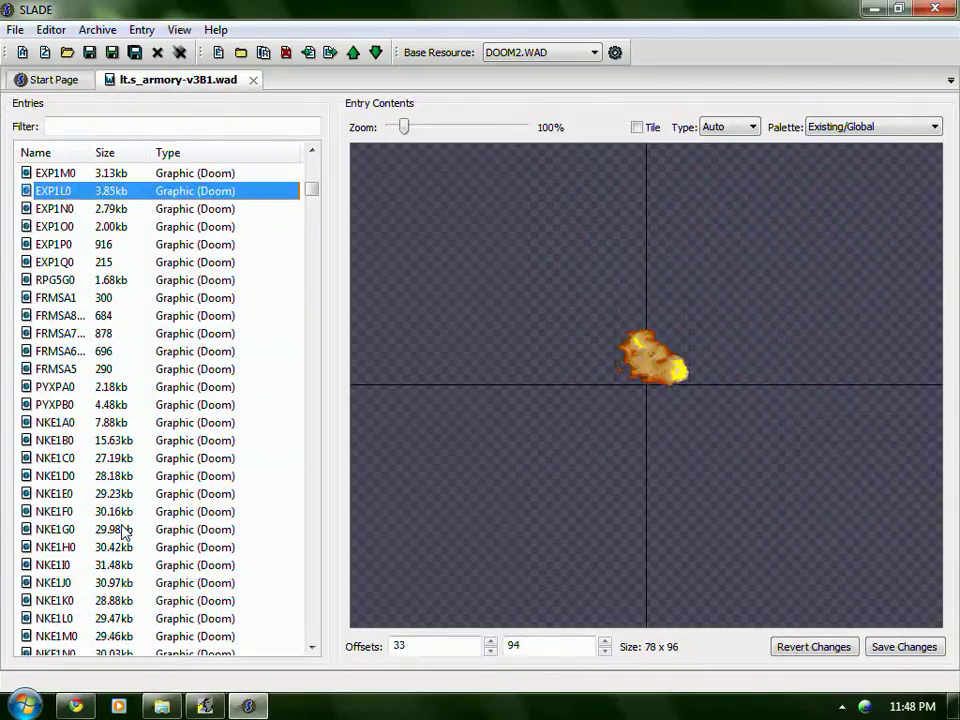
key(Down)
key(Down)
key(Down)
key(Down)
key(Down)
key(Down)
key(Down)
key(Down)
key(Down)
key(Down)
key(Down)
key(Down)
key(Down)
key(Down)
key(Down)
key(Down)
key(Down)
key(Down)
key(Down)
key(Down)
key(Down)
key(Down)
key(Up)
key(Up)
key(Up)
key(Up)
key(Up)
key(Up)
key(Up)
key(Up)
key(Up)
key(Up)
key(Up)
key(Up)
key(Up)
key(Up)
key(Up)
key(Up)
key(Up)
key(Up)
key(Up)
key(Up)
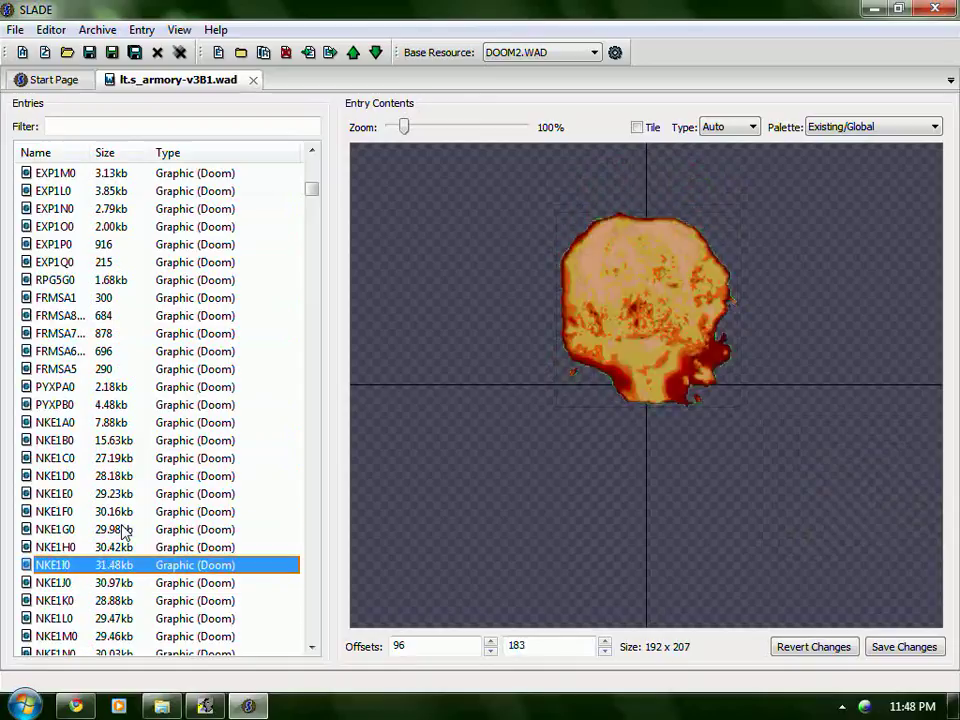
key(Up)
key(Up)
key(Up)
key(Up)
key(Up)
key(Up)
key(Up)
key(Up)
key(Up)
key(Up)
key(Up)
key(Up)
key(Up)
key(Up)
key(Up)
key(Up)
key(Up)
key(Up)
key(Up)
key(Up)
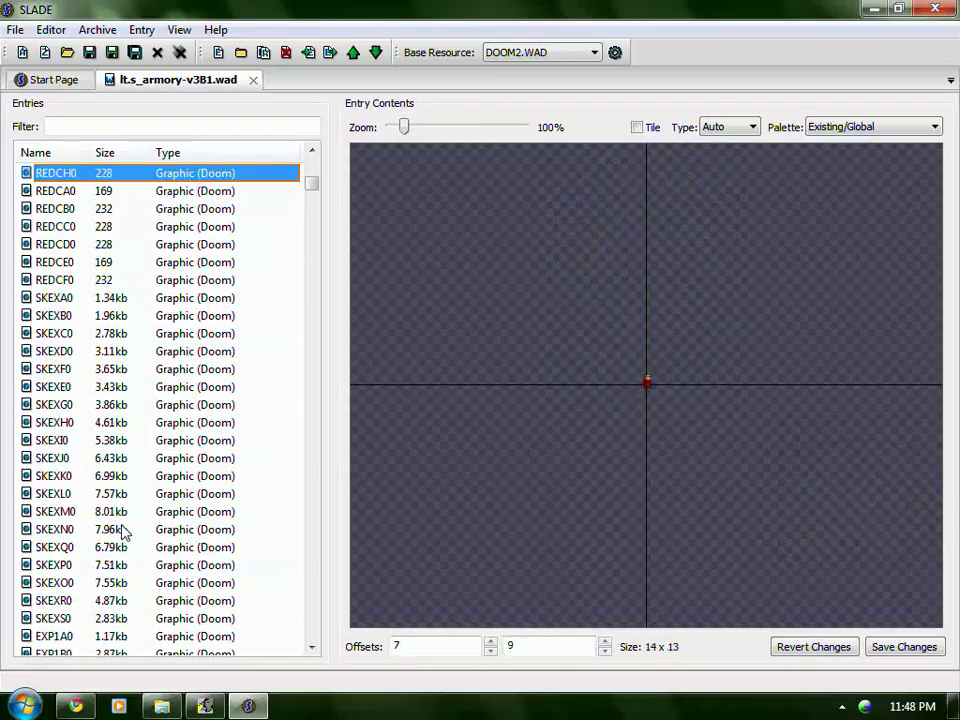
key(Up)
key(Up)
key(Up)
key(Up)
key(Up)
key(Up)
key(Up)
key(Up)
key(Up)
key(Up)
key(Up)
key(Up)
key(Up)
key(Up)
key(Up)
key(Up)
key(Up)
key(Up)
key(Up)
key(Up)
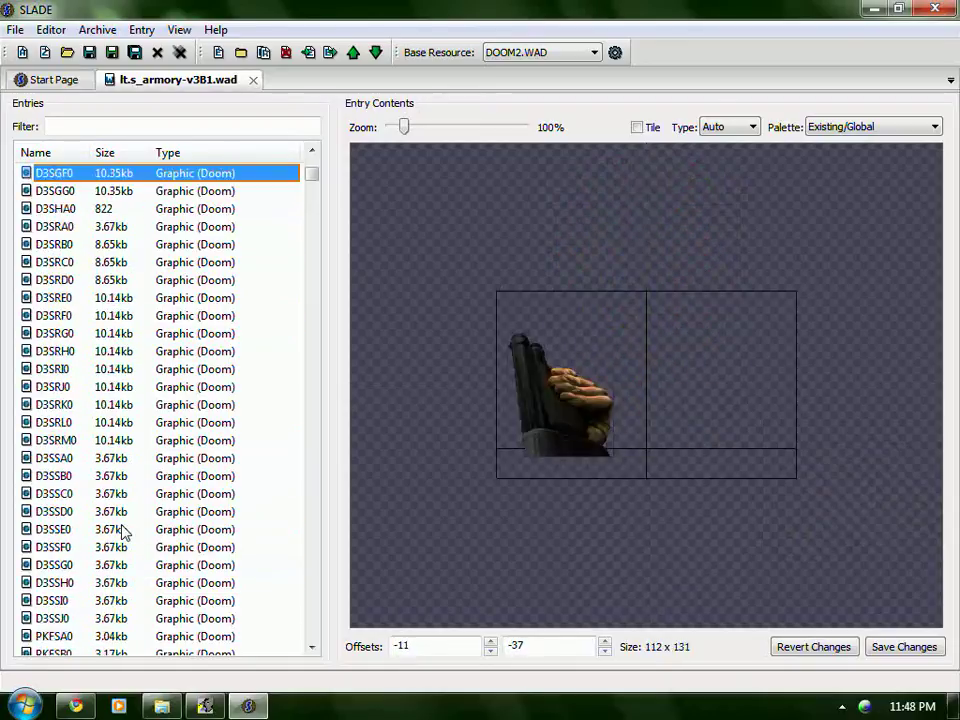
key(Up)
key(Up)
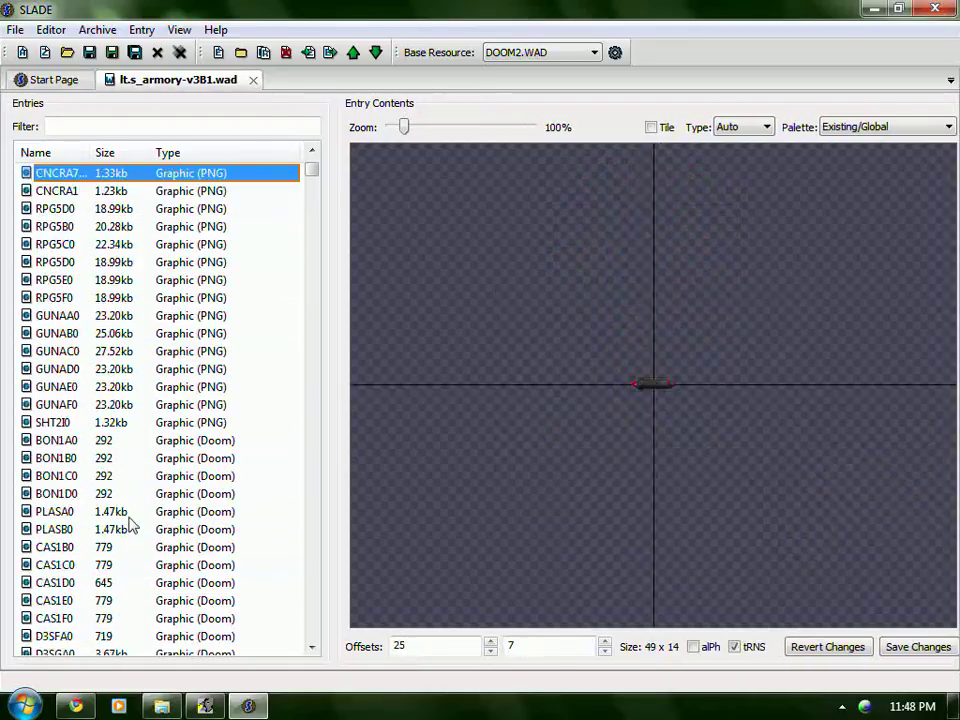
click(173, 442)
drag(311, 170, 321, 236)
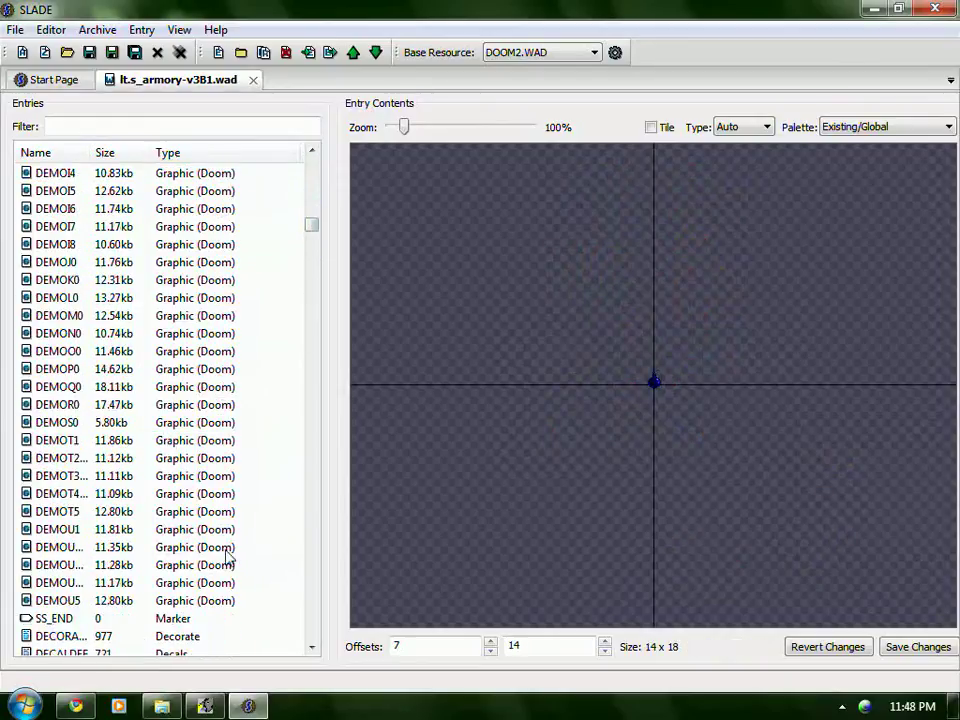
- Select the Doom-format sprites through DEMOU5 and target PNG Format (8bit Paletted)
shift+click(130, 604)
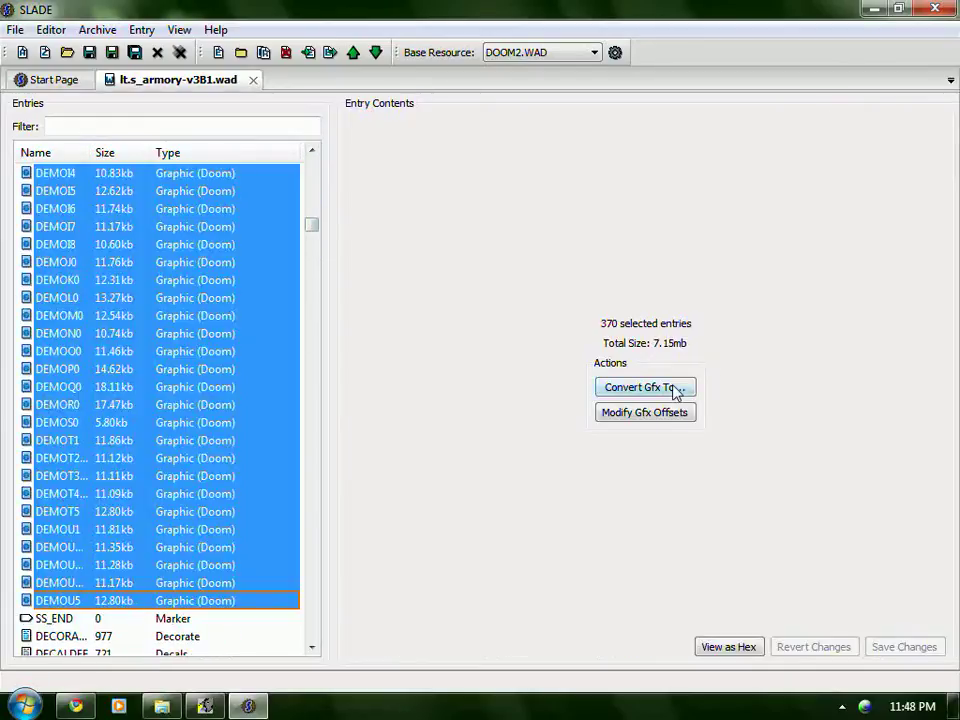
click(645, 387)
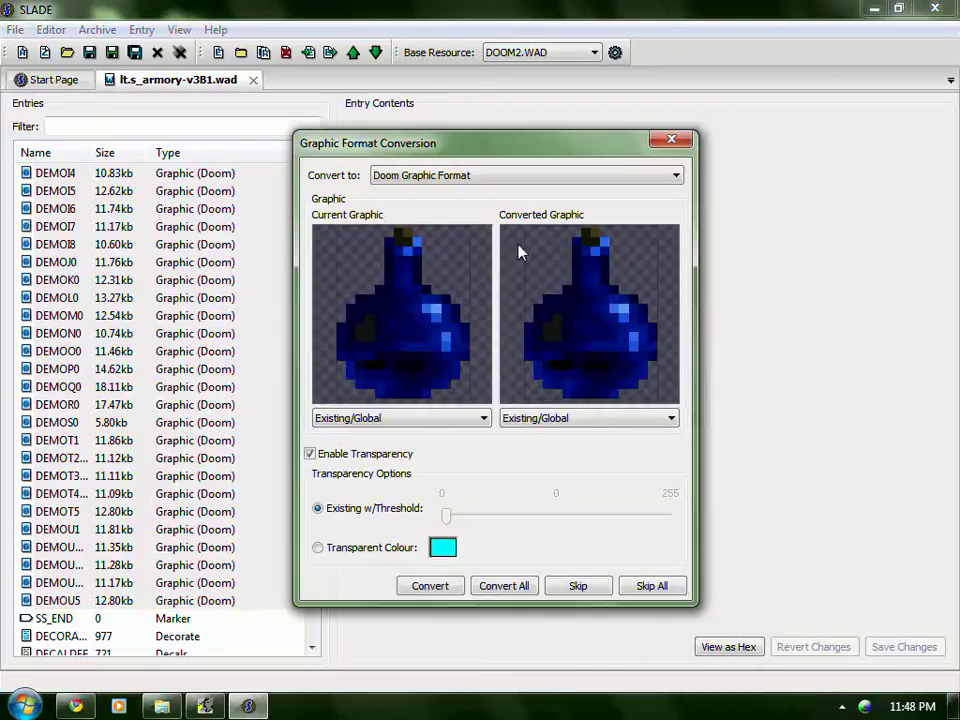
click(520, 187)
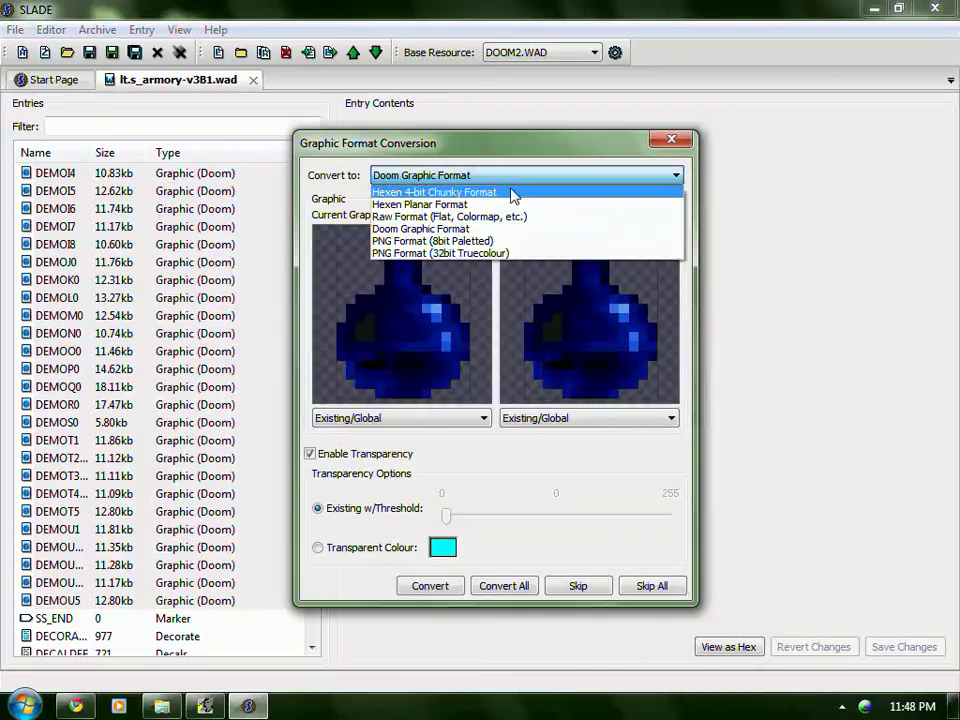
click(505, 241)
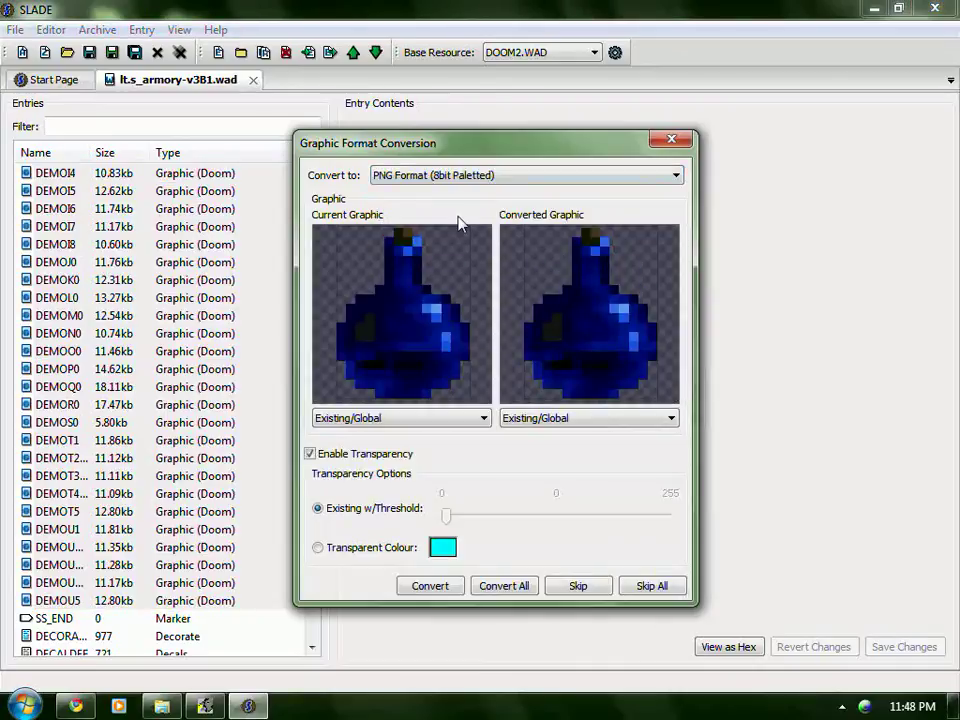
- Set both current and converted palettes to Doom and convert all 370 graphics
click(482, 419)
click(401, 508)
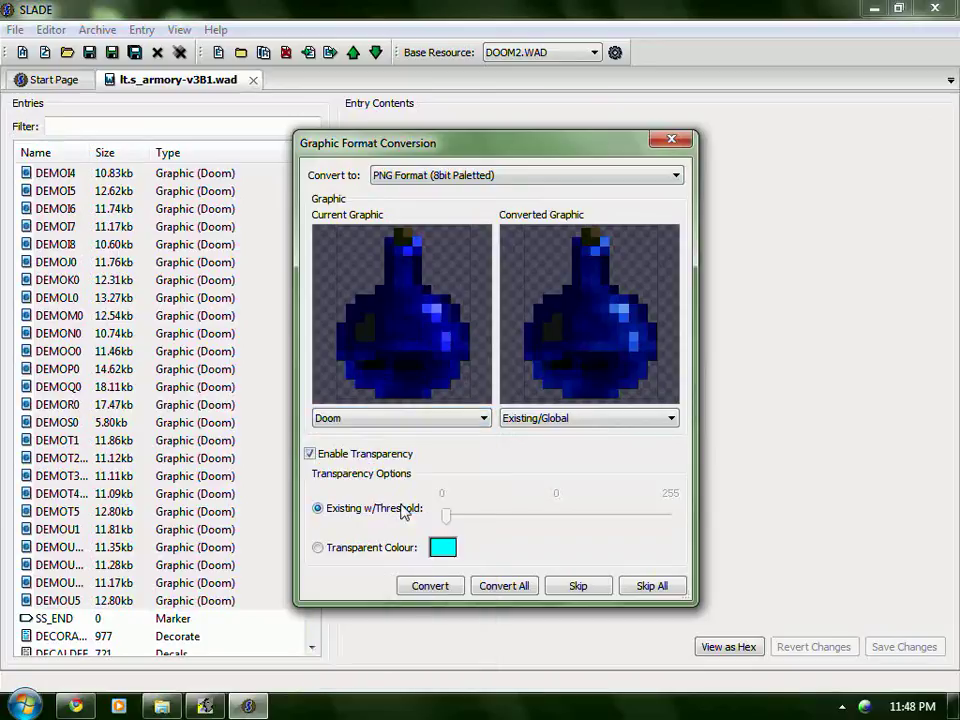
click(578, 419)
click(548, 510)
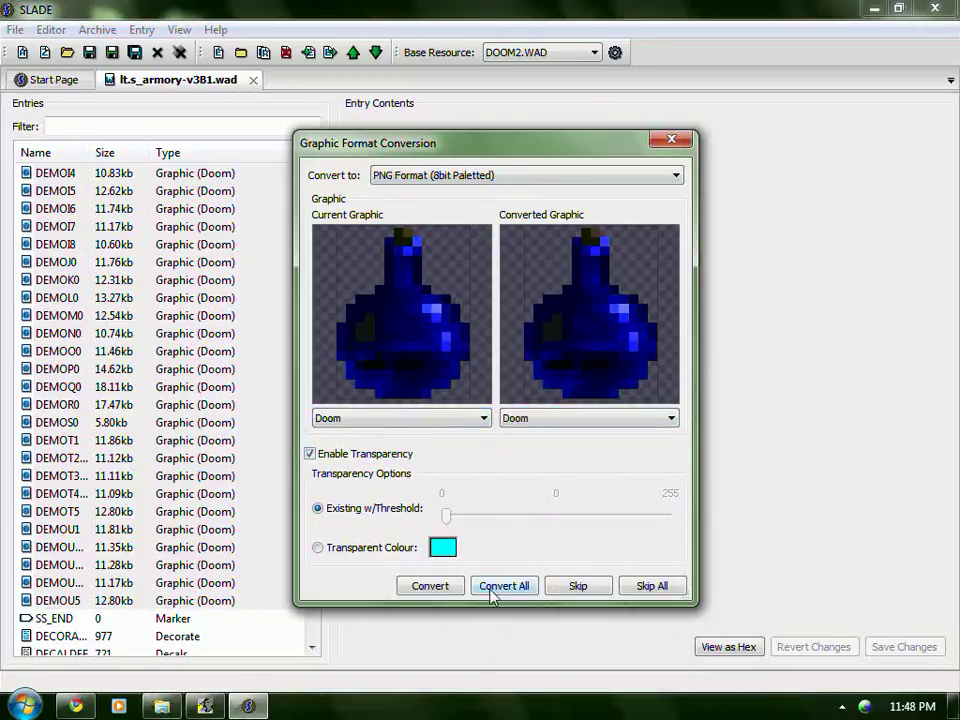
click(491, 588)
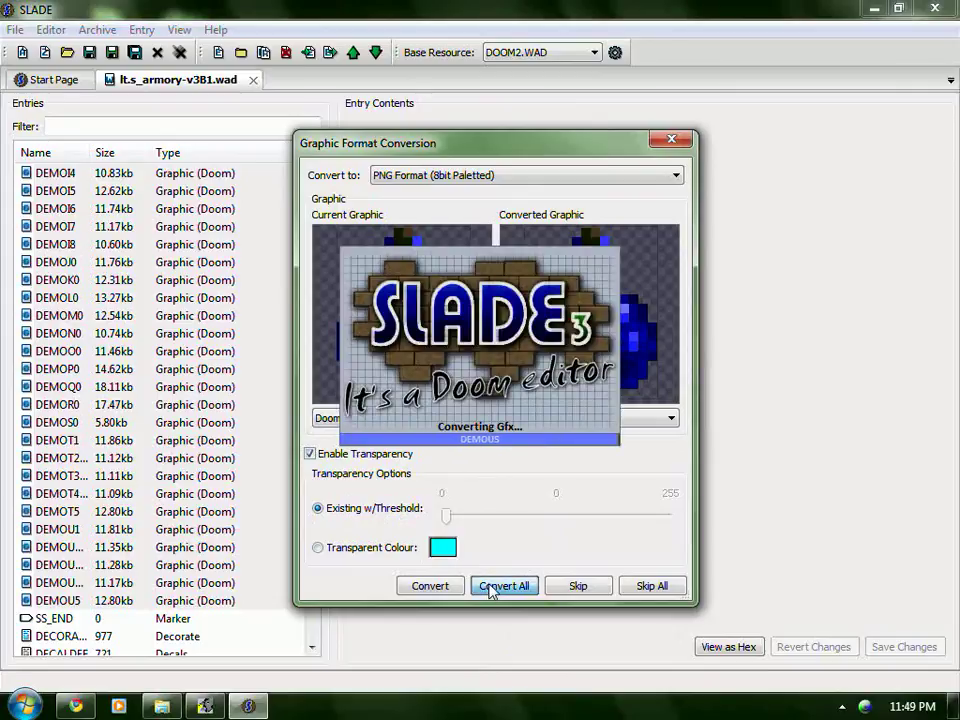
- Preview converted sprites DEMOT5, DEMOU and DEMOE2, stepping up and down the list
click(108, 511)
click(100, 582)
scroll(141, 620, up, 9)
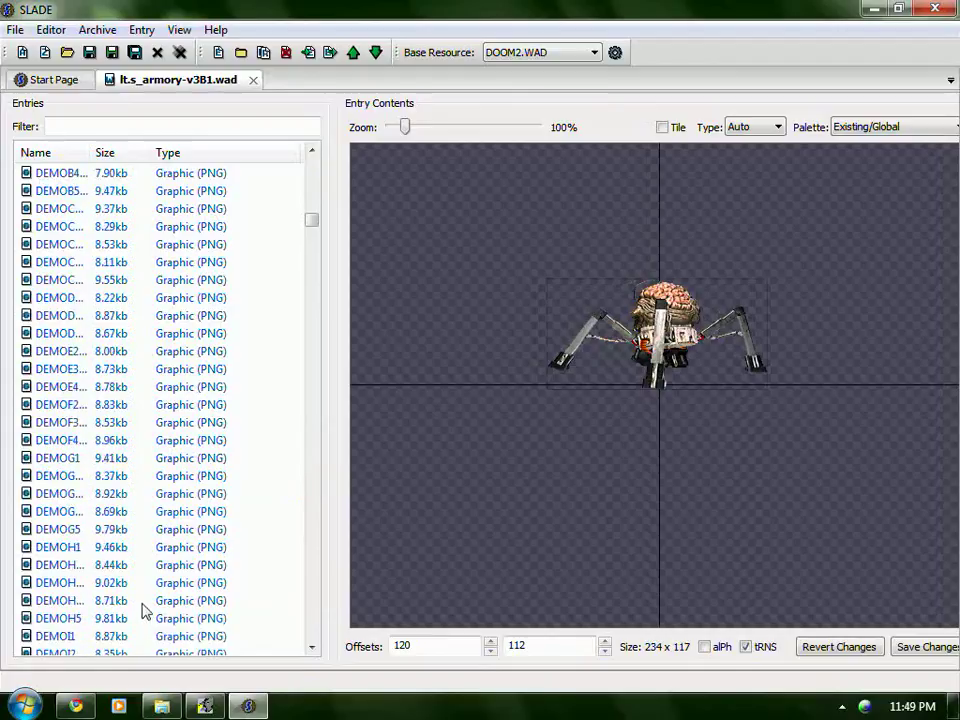
scroll(140, 600, up, 4)
click(128, 566)
key(Up)
key(Up)
key(Up)
key(Up)
key(Up)
key(Up)
key(Up)
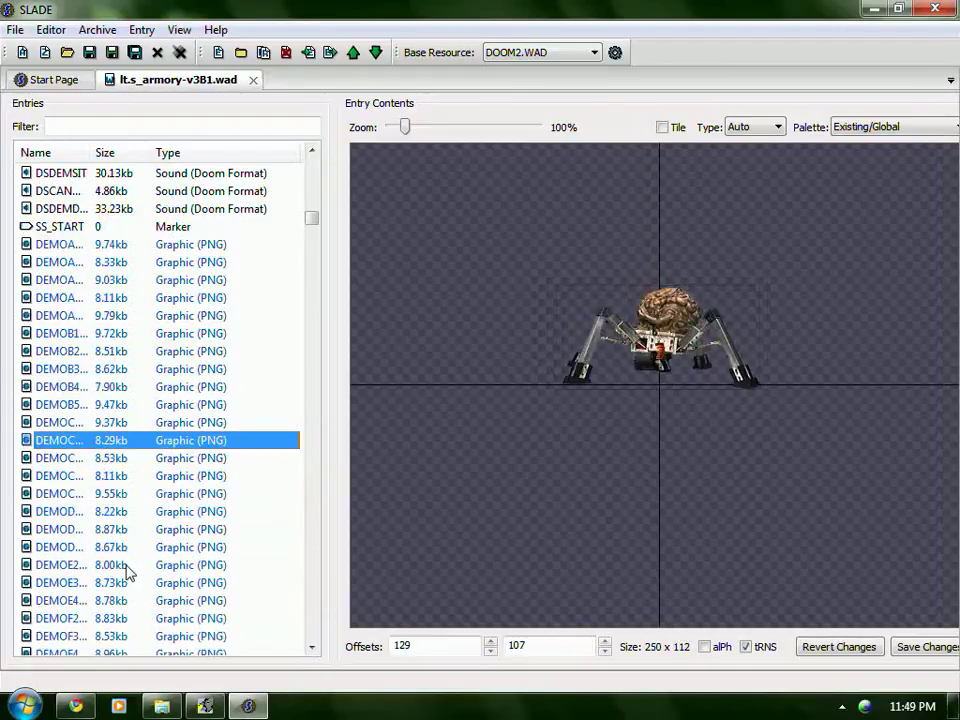
key(Up)
key(Up)
key(Up)
key(Up)
key(Up)
key(Up)
key(Up)
key(Up)
key(Up)
key(Up)
key(Up)
key(Up)
key(Down)
key(Down)
key(Down)
key(Down)
key(Down)
key(Down)
key(Down)
key(Down)
key(Down)
key(Down)
key(Down)
key(Down)
key(Down)
key(Down)
key(Down)
key(Down)
key(Down)
key(Down)
key(Down)
key(Down)
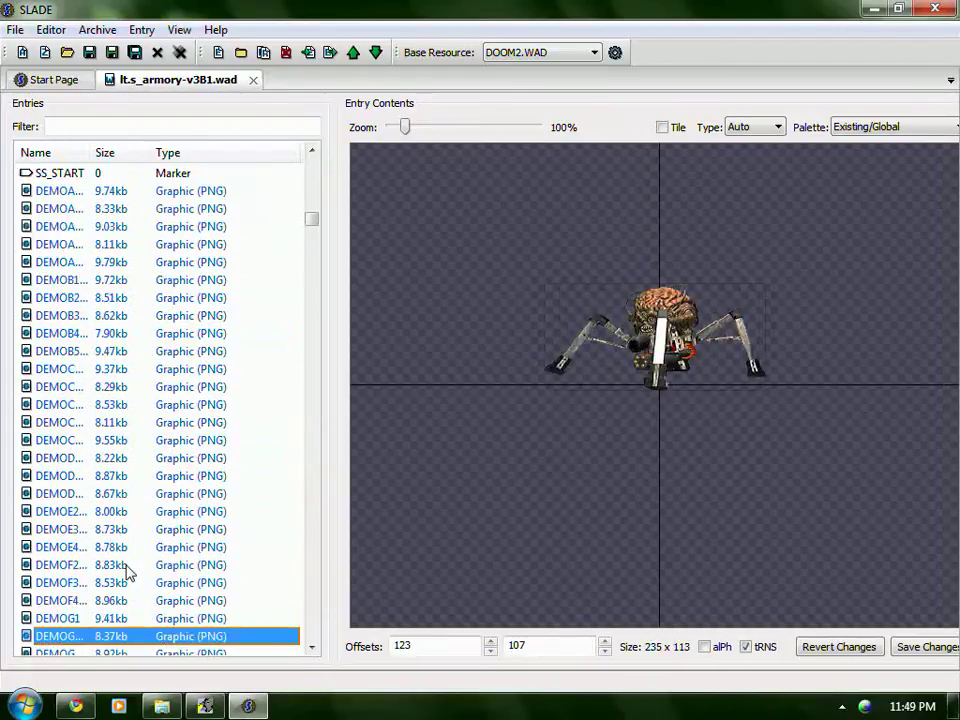
scroll(127, 572, down, 9)
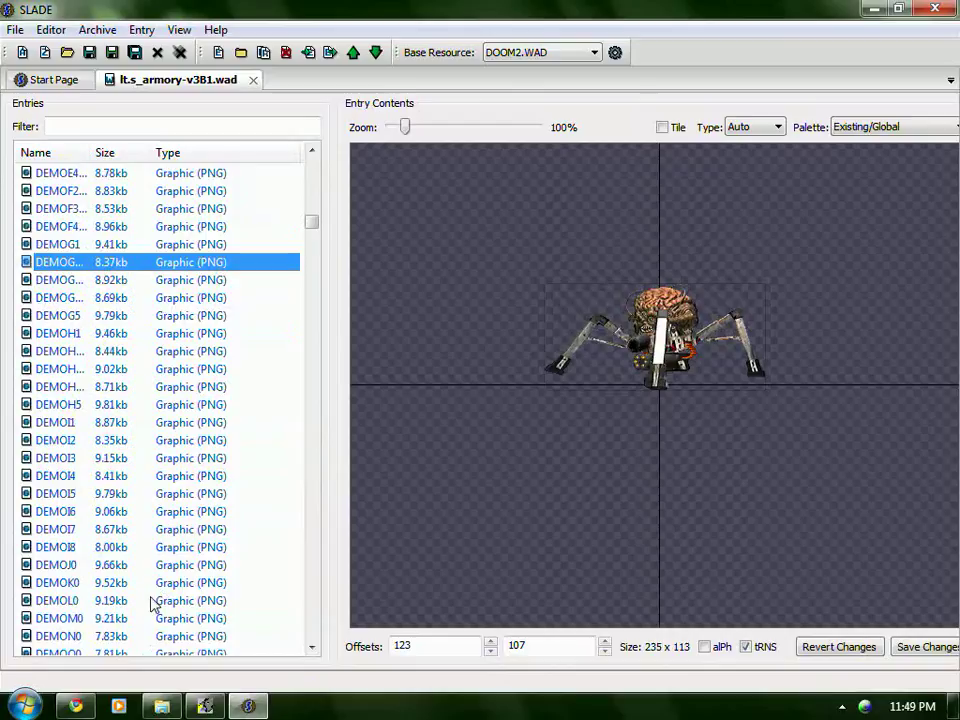
scroll(118, 514, down, 2)
- Check more converted sprites: DEMOS0, DEMOT4, DEMOU1, DEMOT1, DEMON0, DEMOG1 and DEMOF2
click(122, 511)
scroll(130, 530, down, 2)
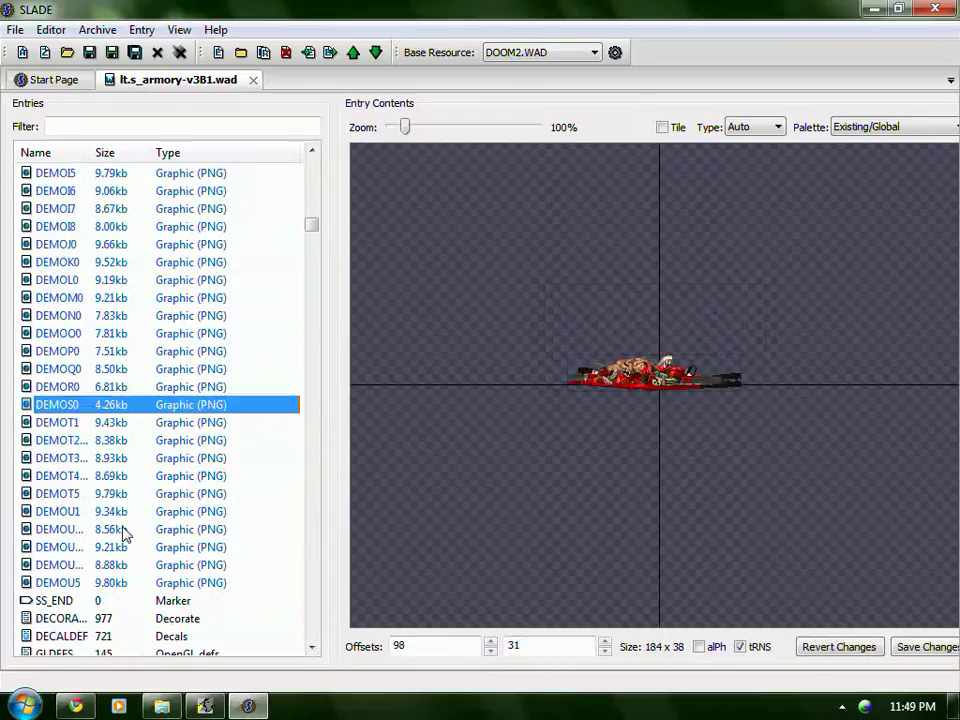
scroll(124, 533, up, 1)
click(121, 529)
click(123, 564)
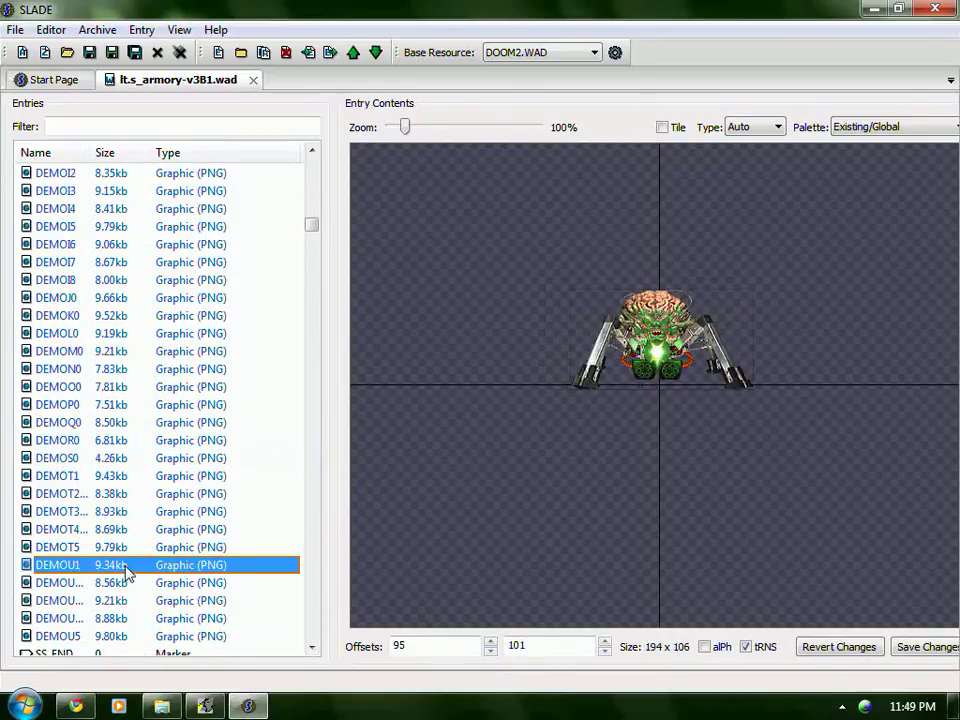
scroll(125, 570, down, 1)
click(120, 566)
click(116, 547)
click(110, 441)
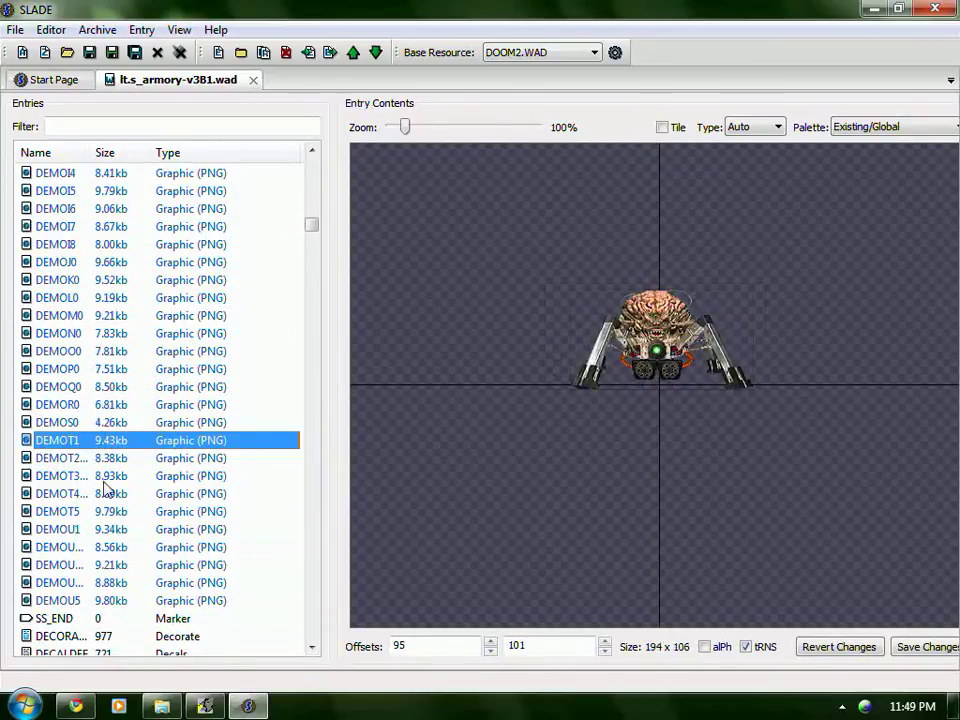
scroll(105, 493, up, 3)
click(103, 490)
scroll(103, 486, up, 3)
scroll(103, 486, up, 4)
click(102, 478)
key(Up)
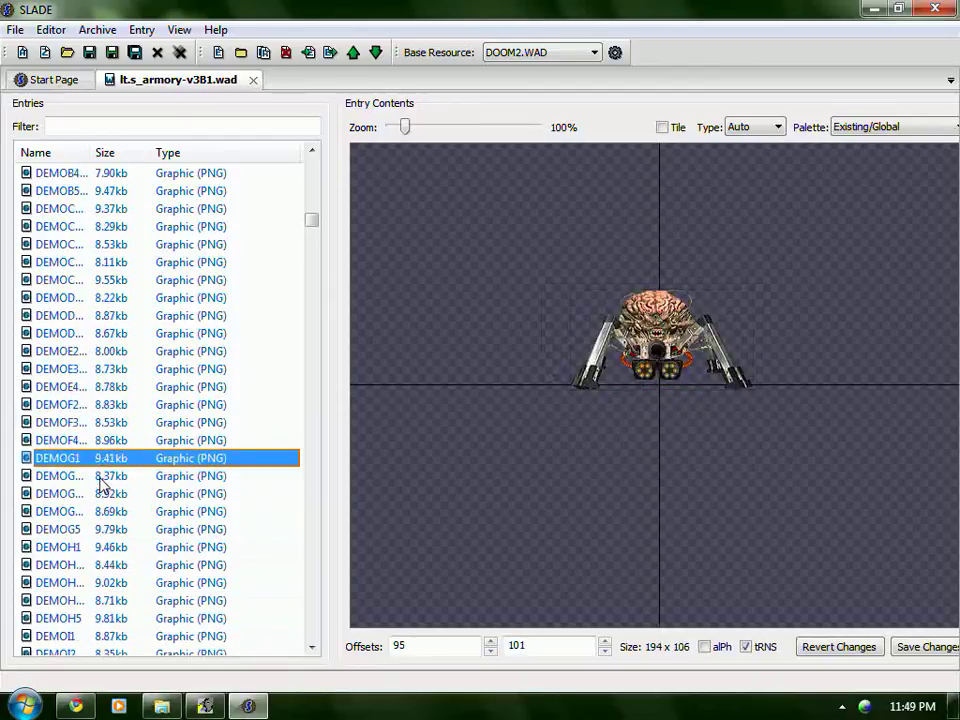
key(Up)
key(Up)
key(Up)
key(Up)
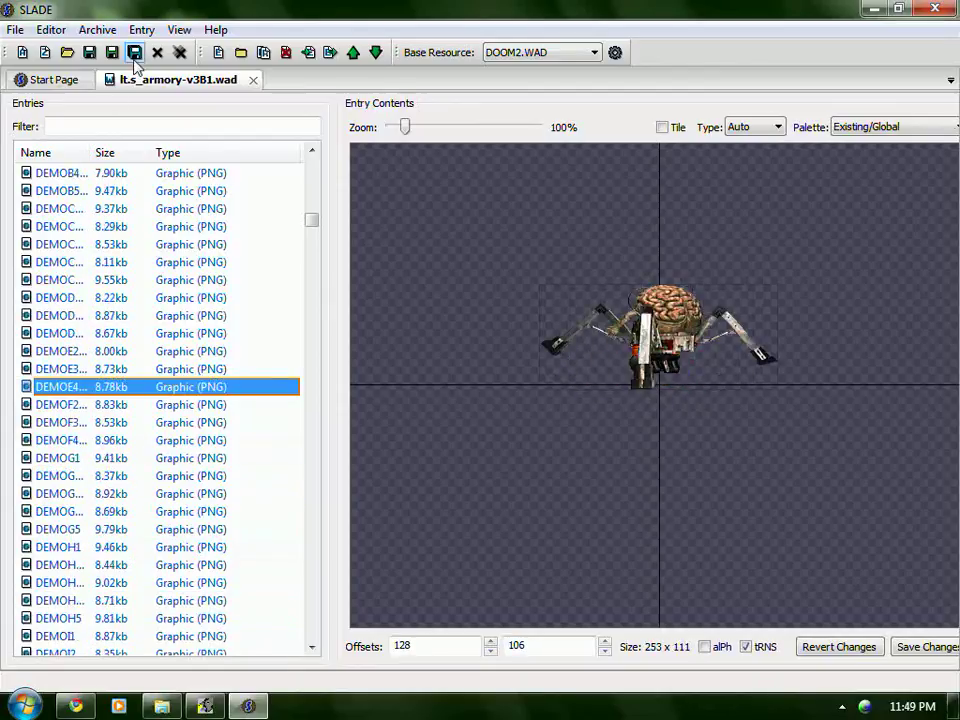
- Close the lt.s_armory-v3B1.wad archive and return to the PROJECTS folder
click(15, 30)
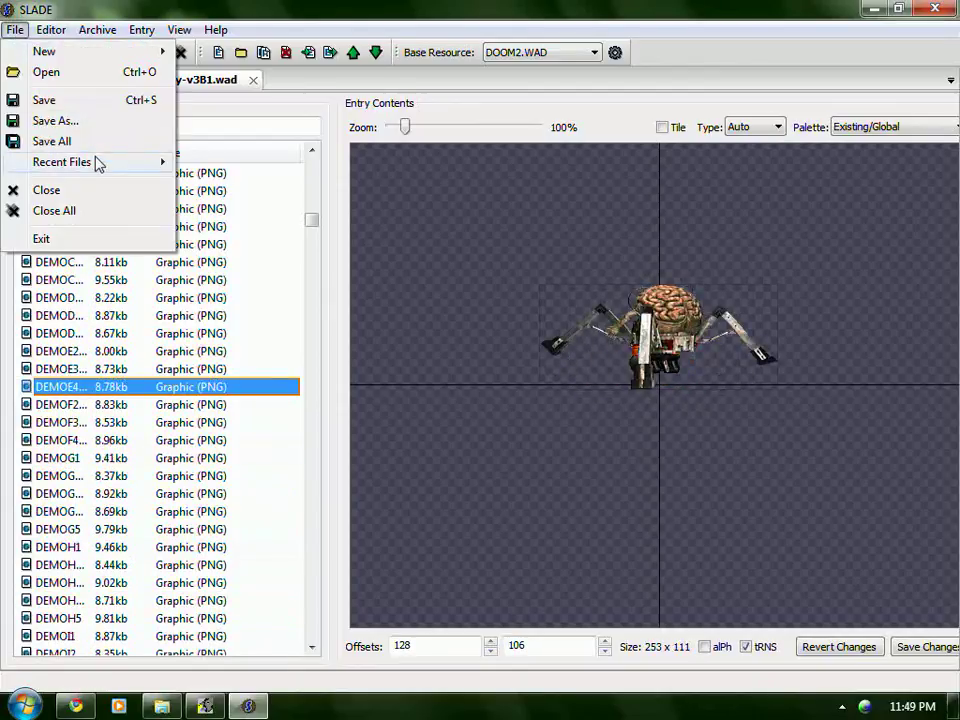
key(Escape)
click(253, 80)
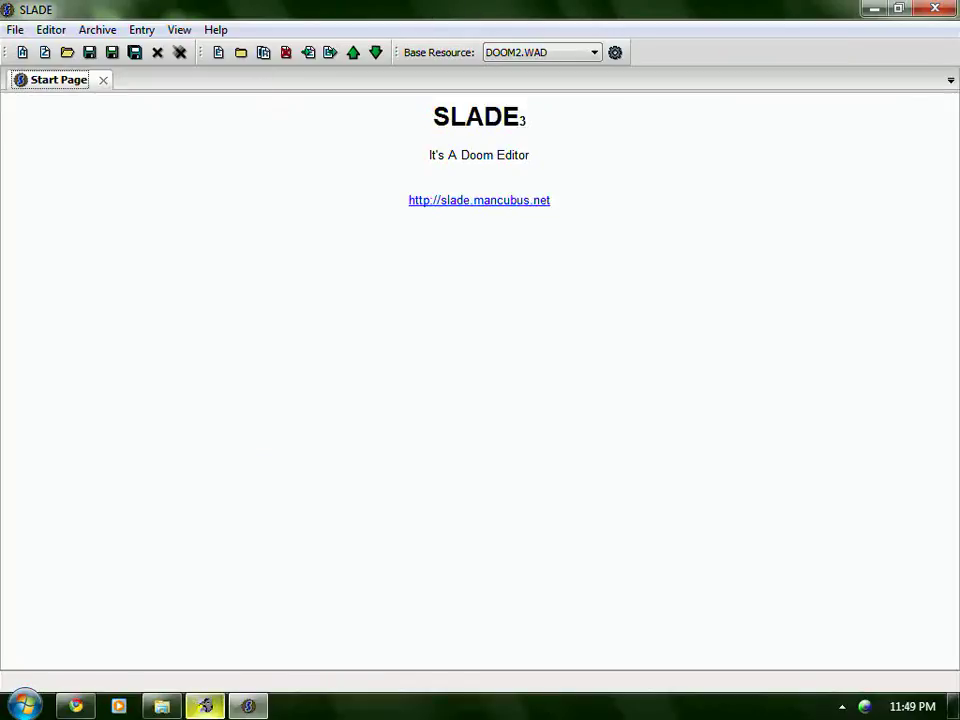
click(161, 706)
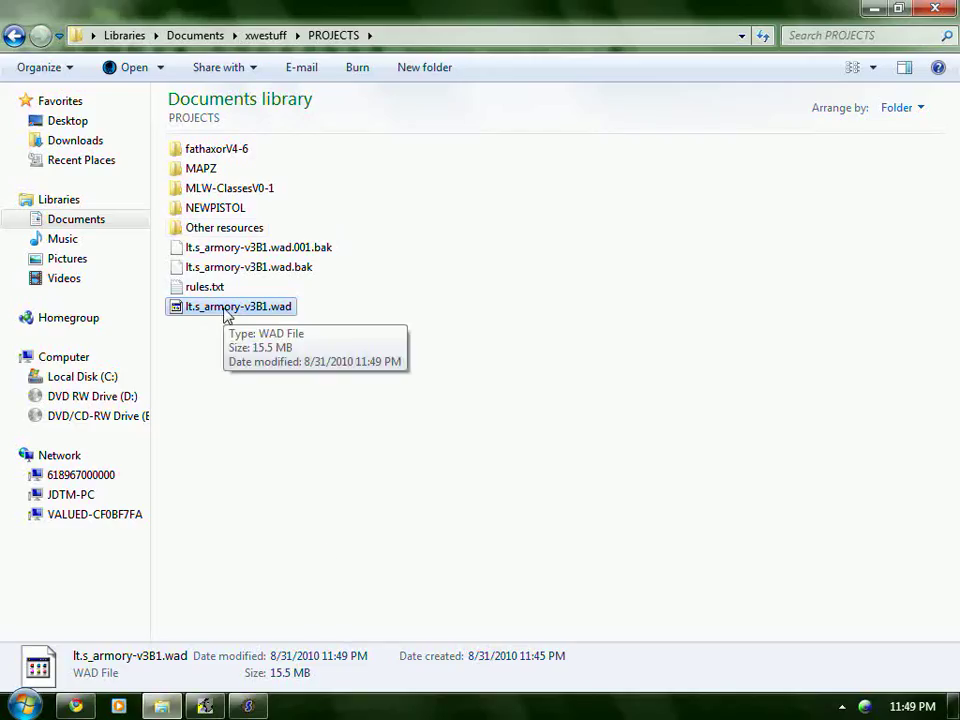
- Select lt.s_armory-v3B1.wad in PROJECTS and open it with Edit with XWE
click(203, 286)
click(213, 310)
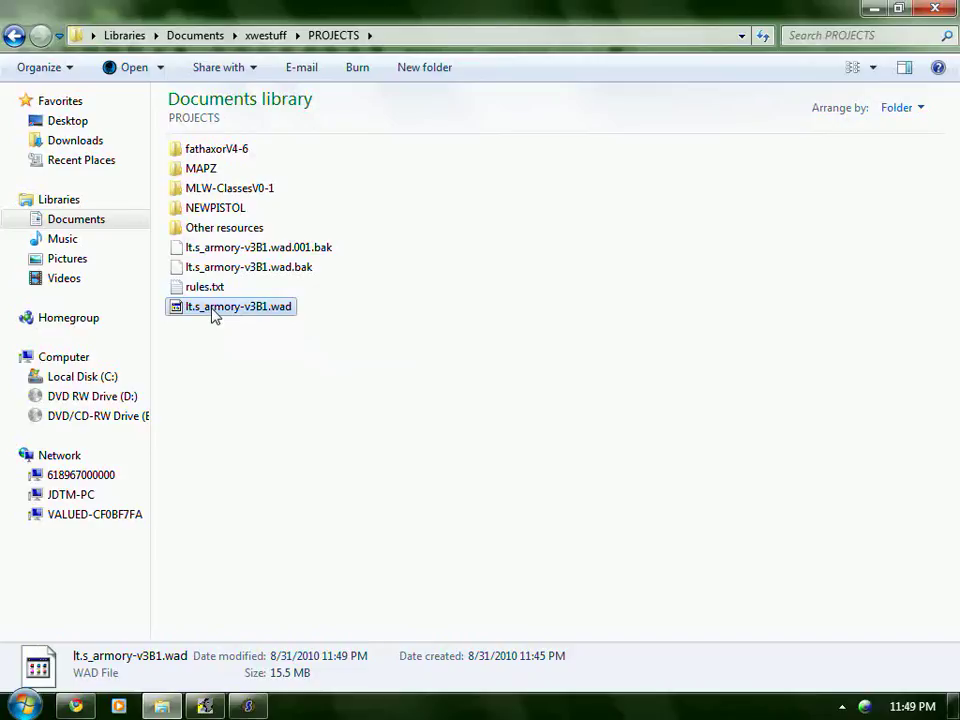
right_click(213, 310)
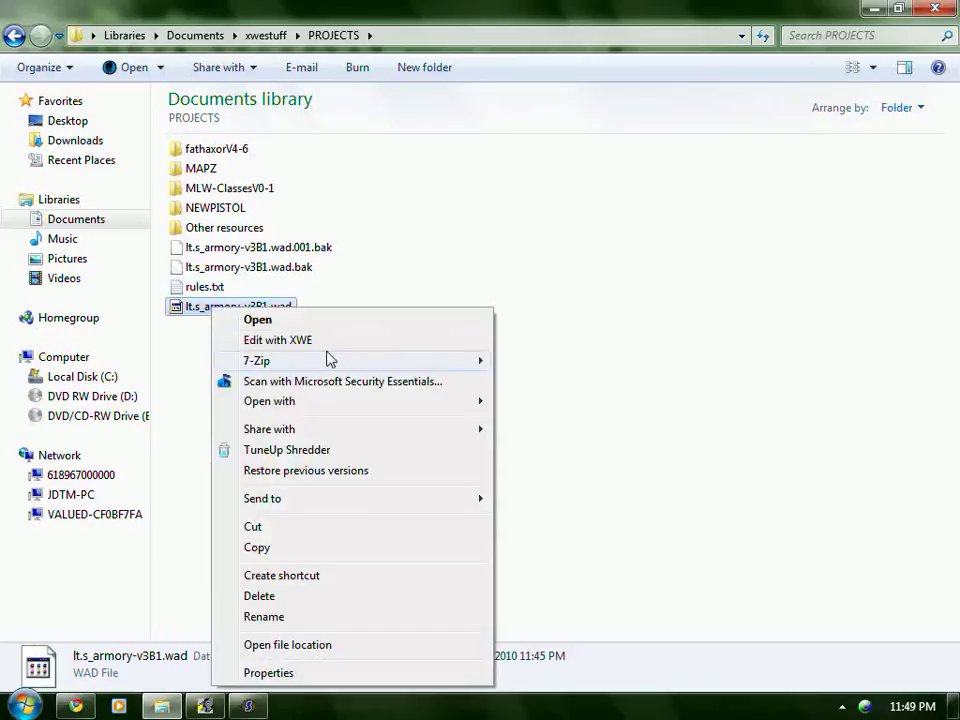
click(329, 344)
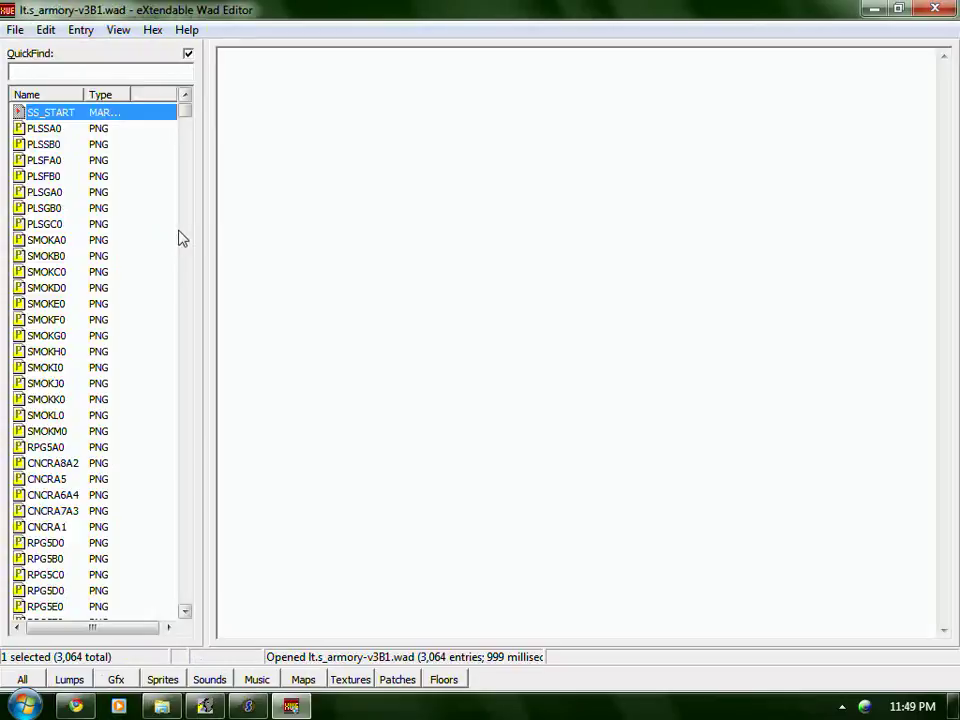
- Preview the RSPIB1E1 spider sprite in XWE, then close the editor
drag(185, 118, 190, 181)
click(84, 576)
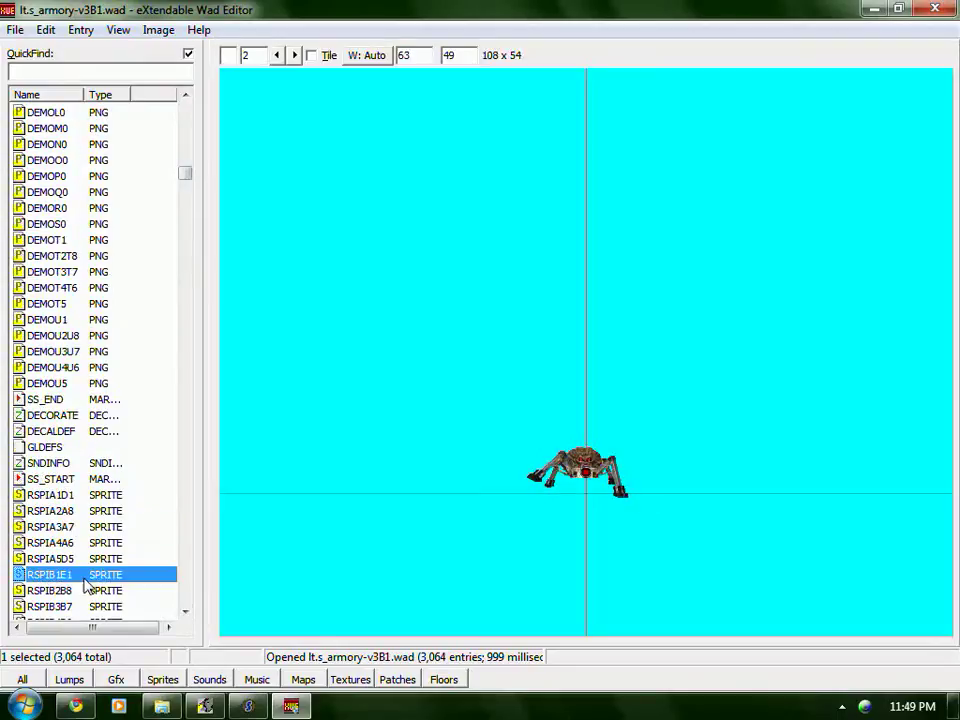
key(alt+F4)
- Reopen lt.s_armory-v3B1.wad in SLADE via Open with > Slade.exe
right_click(265, 318)
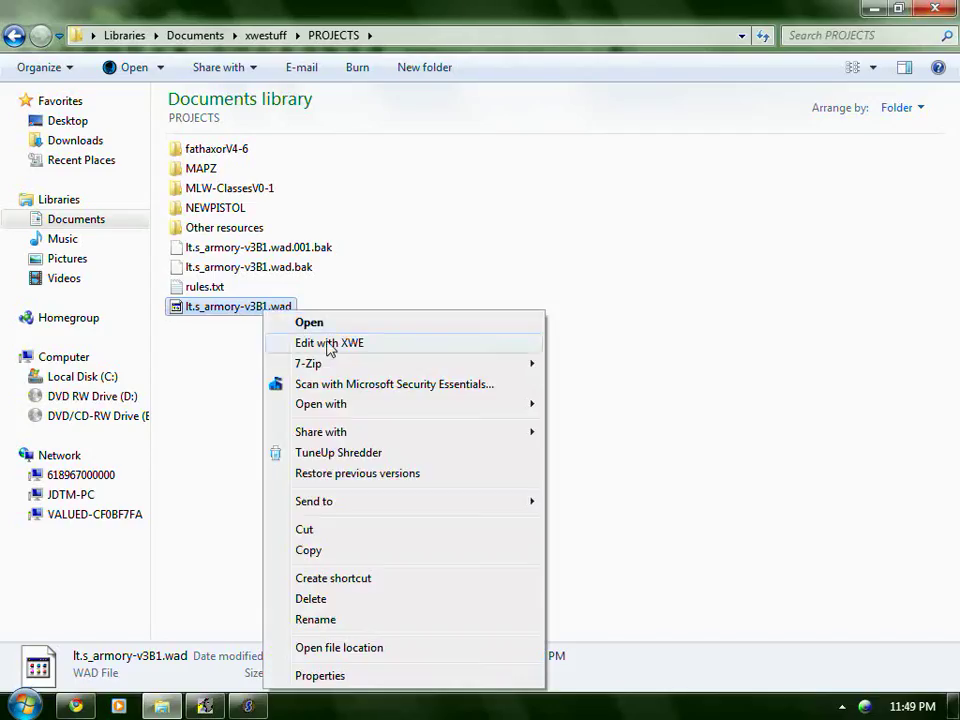
mouse_move(378, 406)
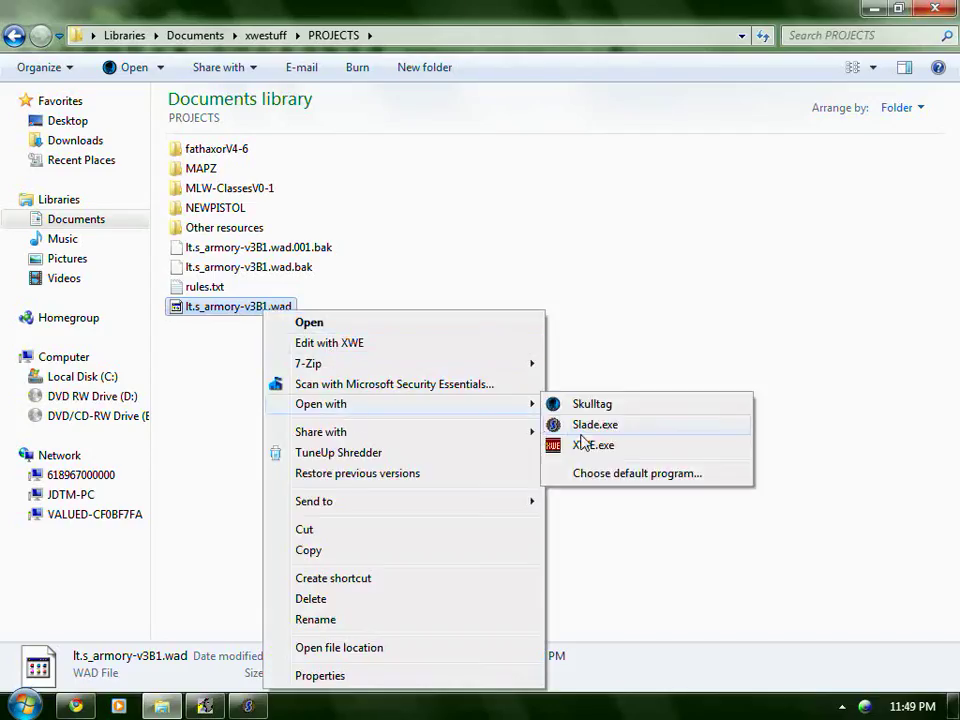
click(575, 422)
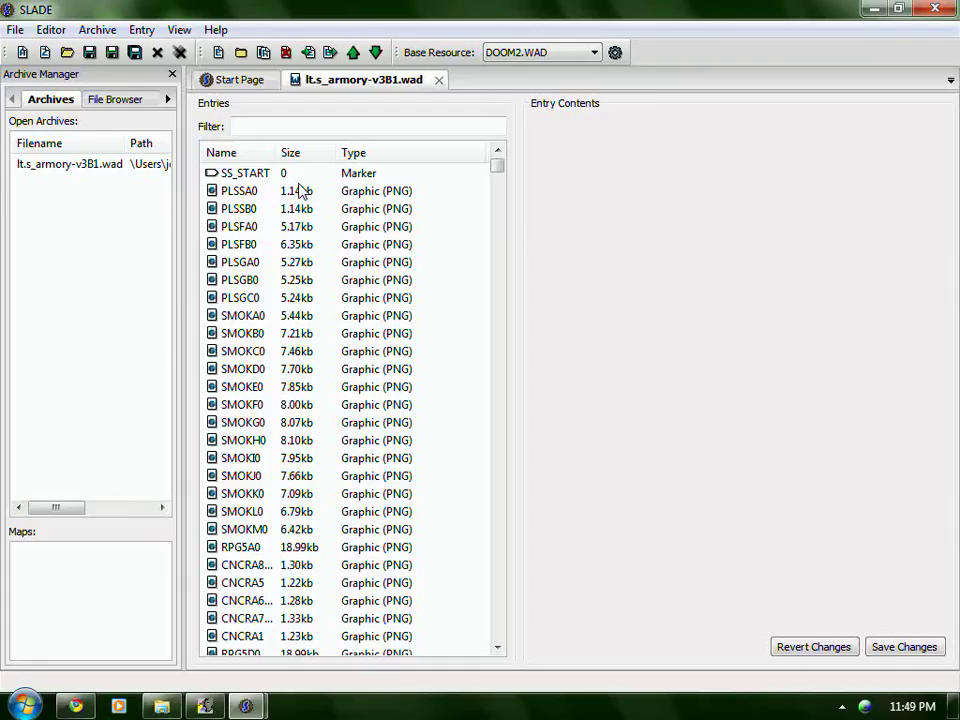
- Select the 55 spider sprites from RSPIA1D1 through RSPIP0
drag(497, 172, 503, 222)
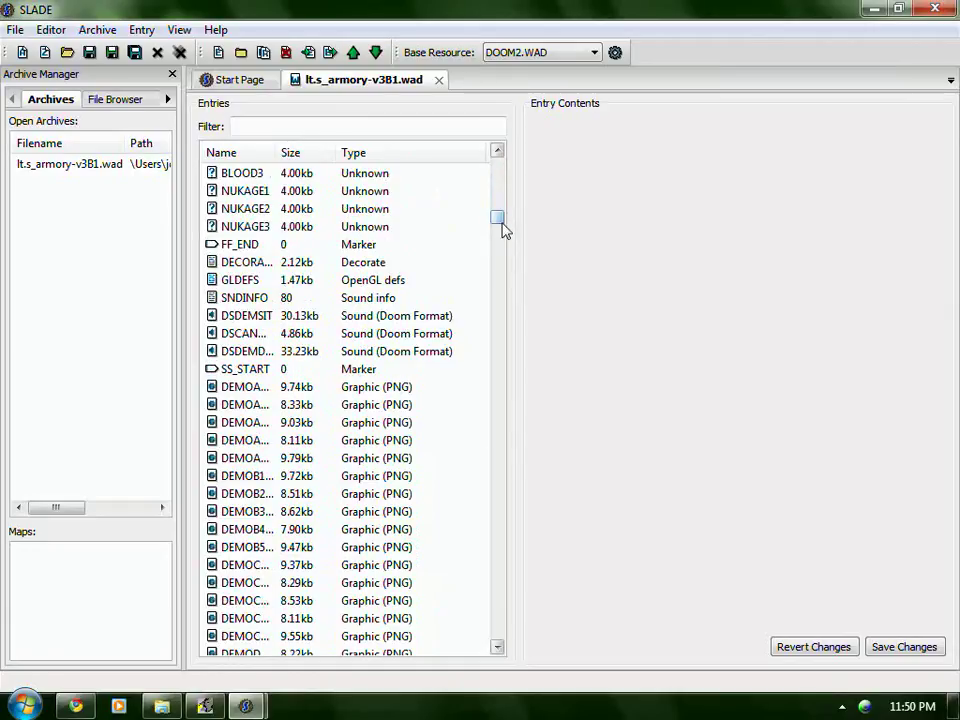
drag(504, 229, 501, 241)
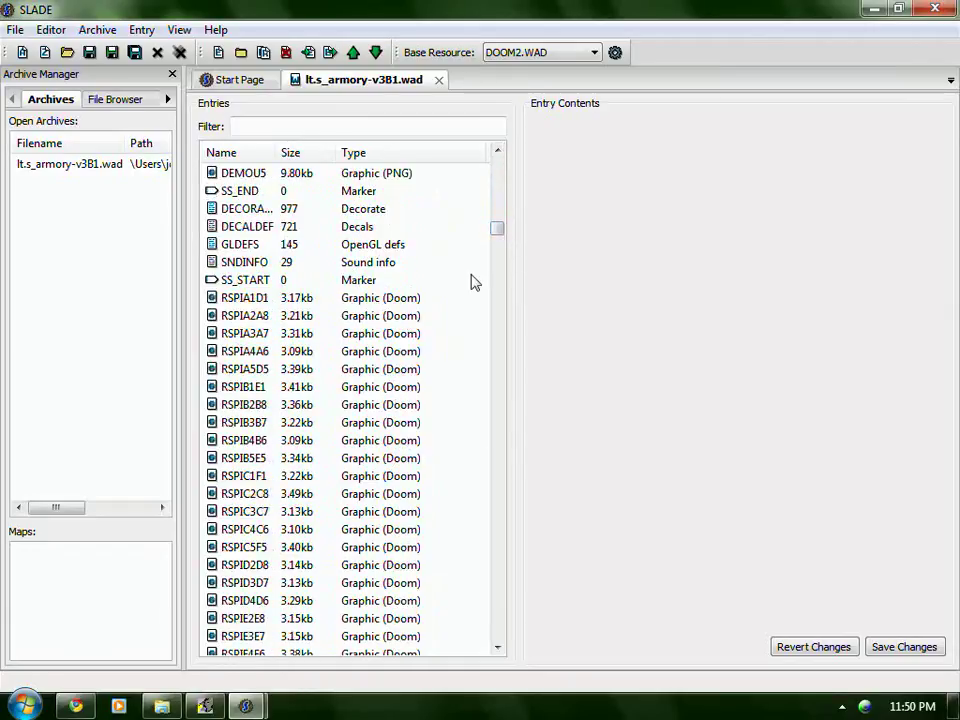
click(375, 298)
drag(500, 236, 502, 244)
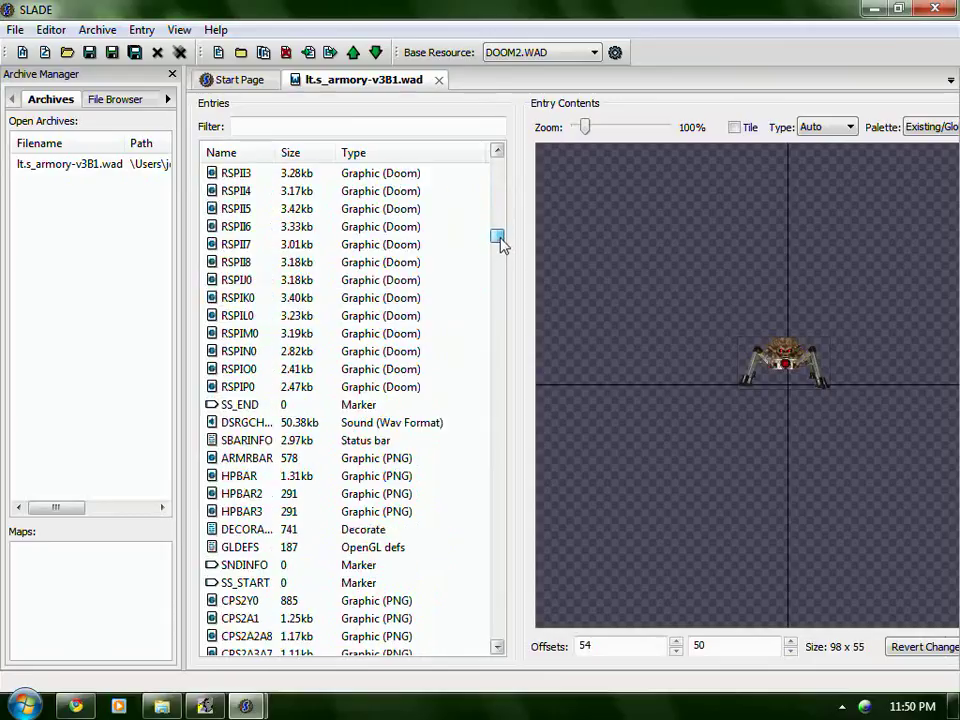
shift+click(398, 387)
- Convert the 55 RSPI sprites to PNG (8bit Paletted) with Doom as source and output palette
click(736, 387)
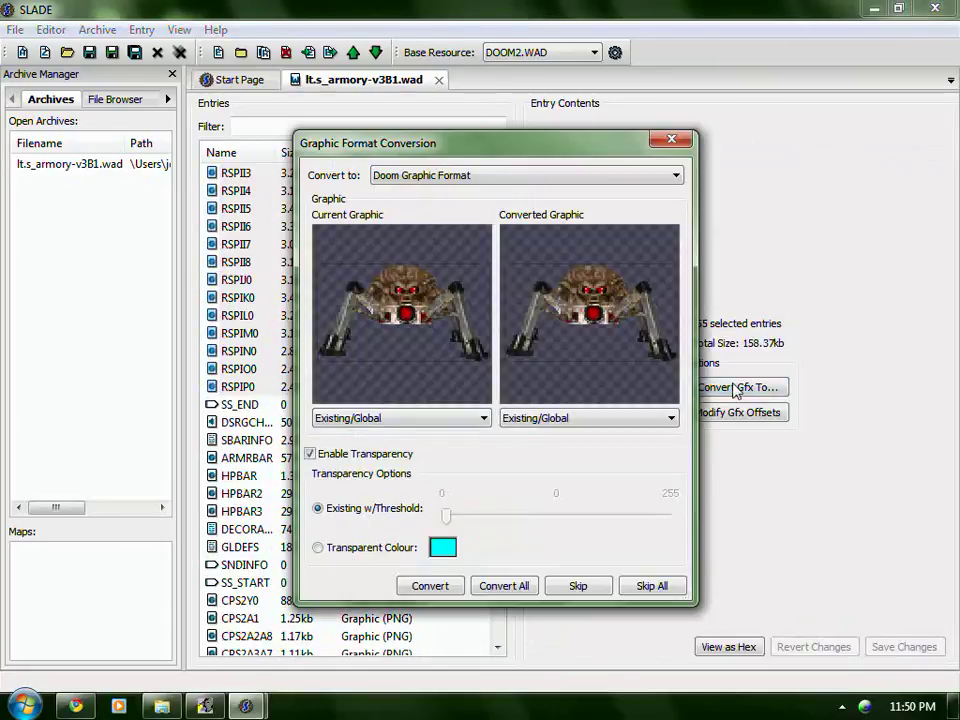
click(578, 176)
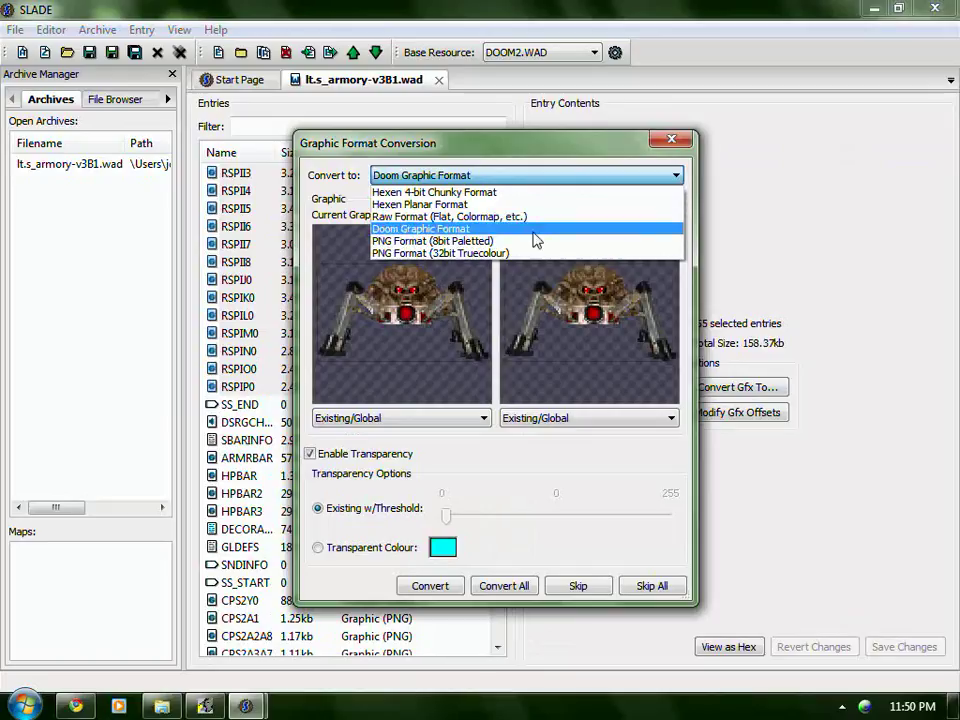
click(529, 241)
click(470, 420)
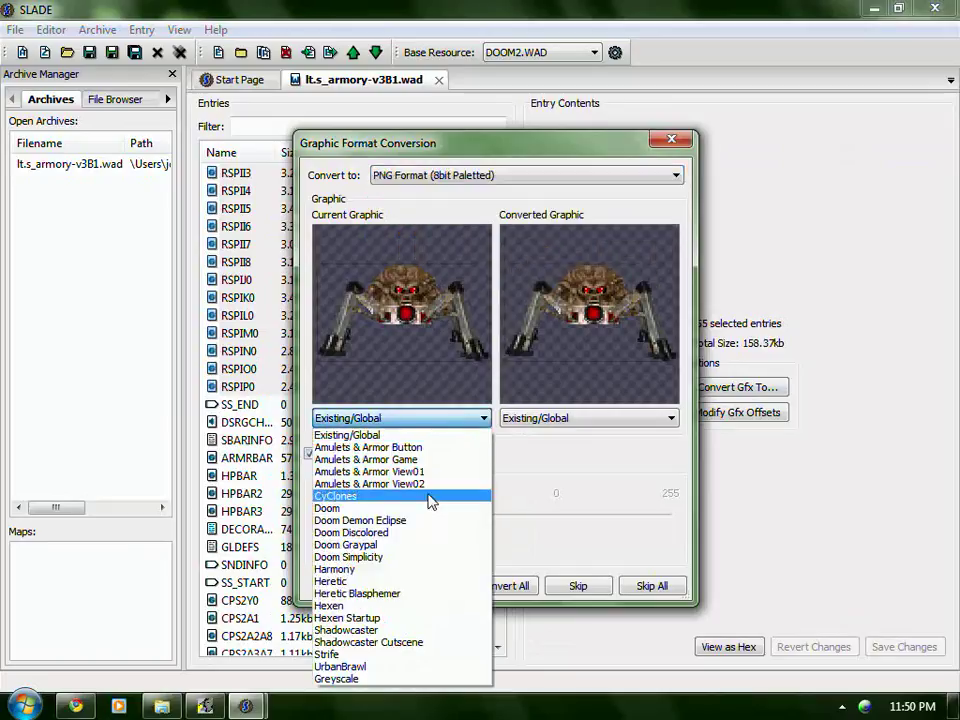
click(422, 508)
click(615, 419)
click(581, 509)
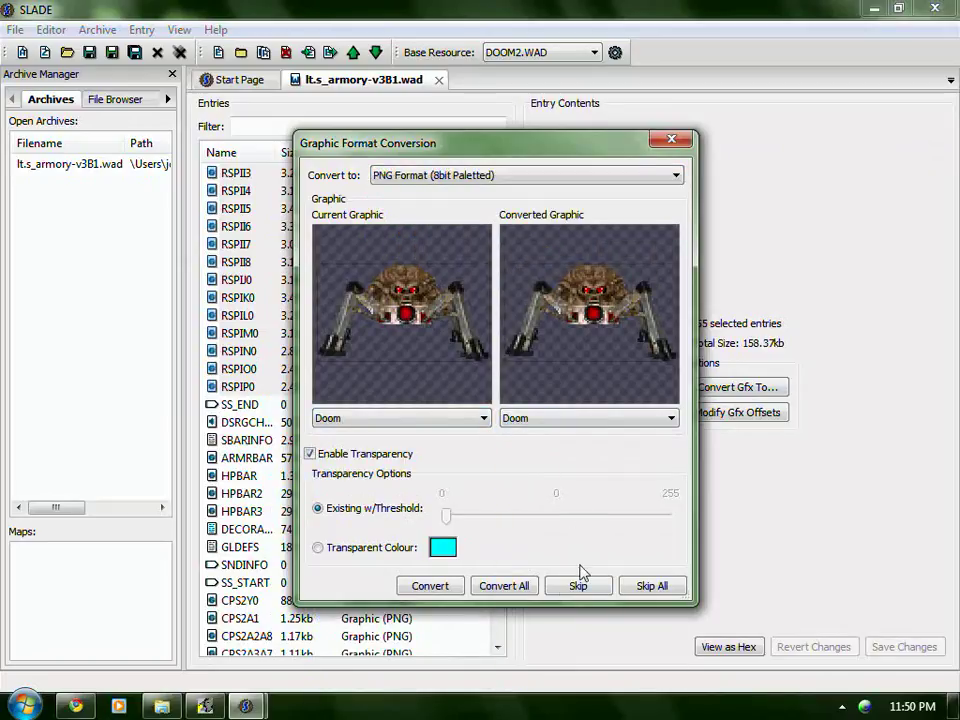
click(504, 587)
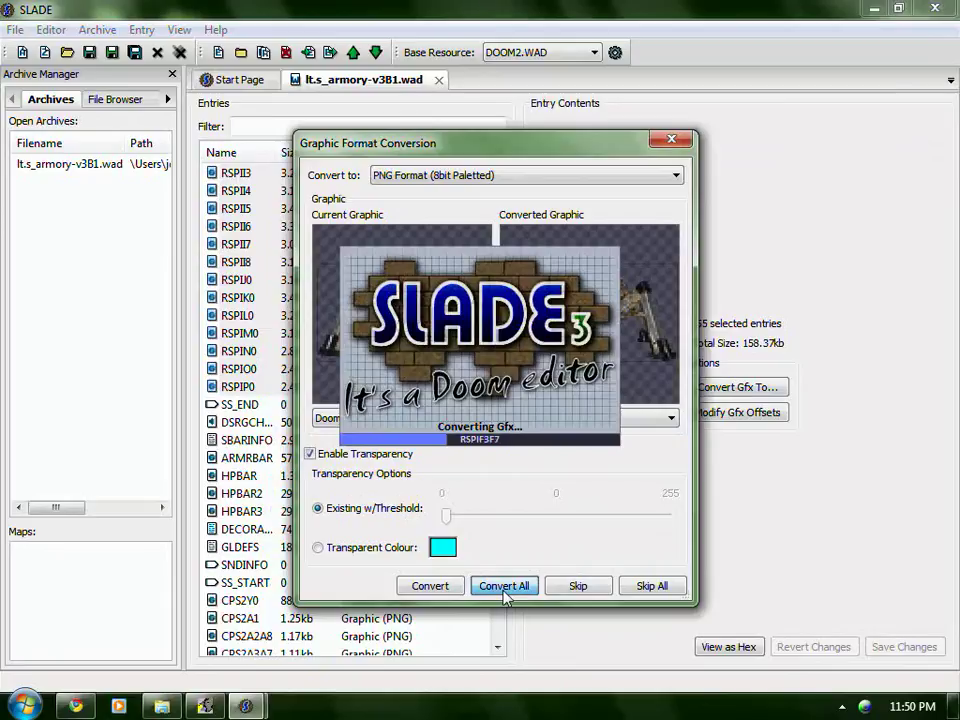
scroll(325, 435, up, 6)
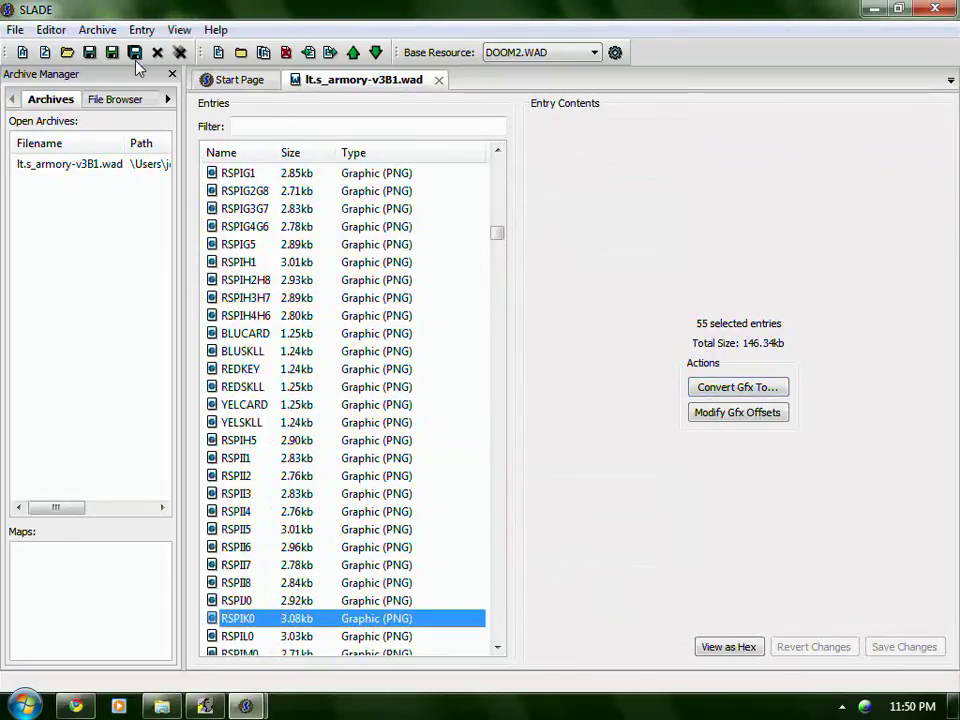
- Select the 87 CBOS sprite entries from CBOSA1 through CBOSR2
drag(495, 240, 500, 251)
click(461, 406)
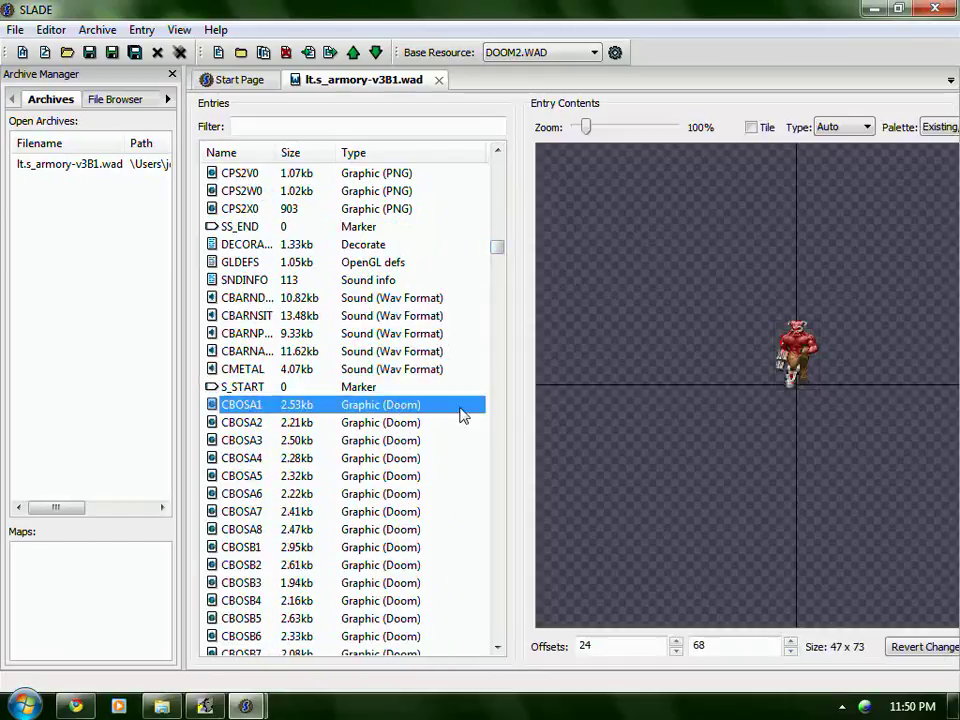
drag(497, 647, 497, 648)
shift+click(357, 494)
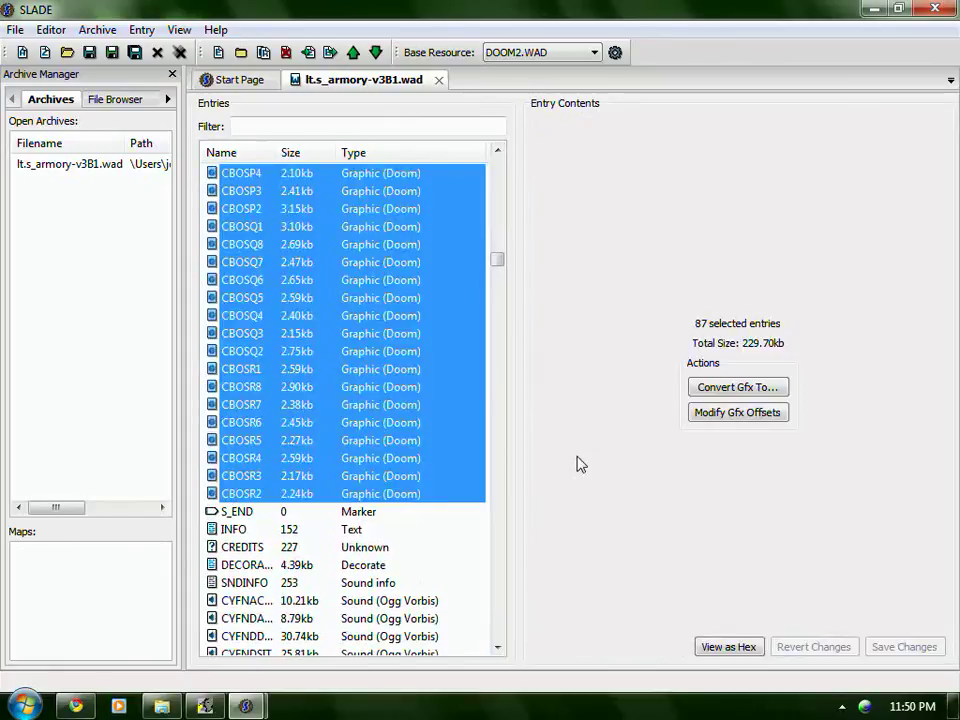
- Convert the selected CBOS sprites to PNG (8bit Paletted) using the Doom palette for both sides
click(745, 387)
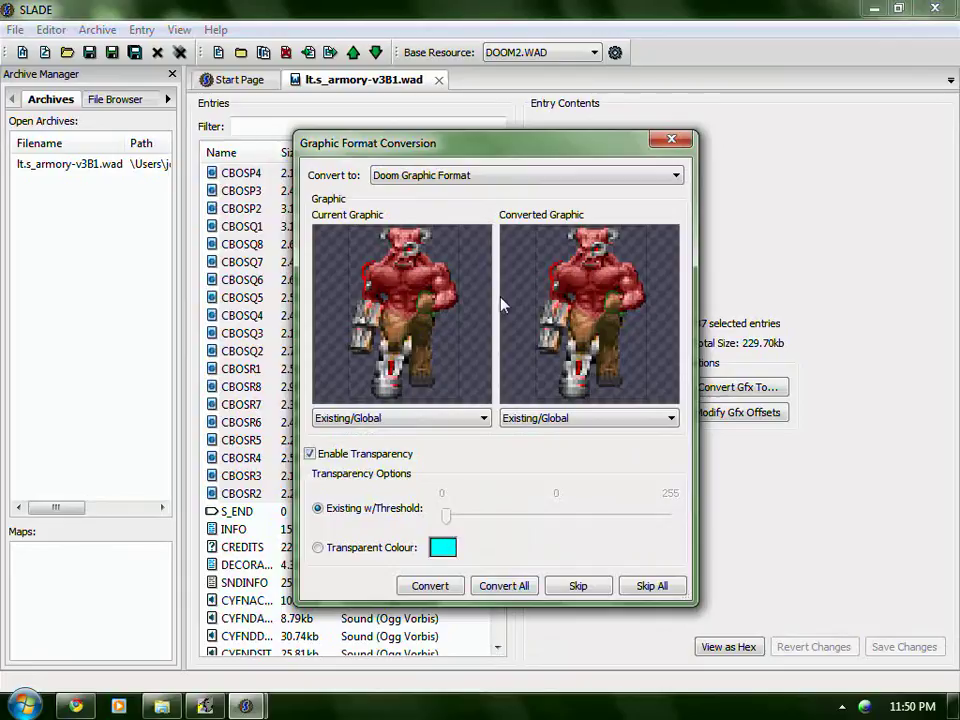
click(520, 175)
click(461, 240)
click(400, 418)
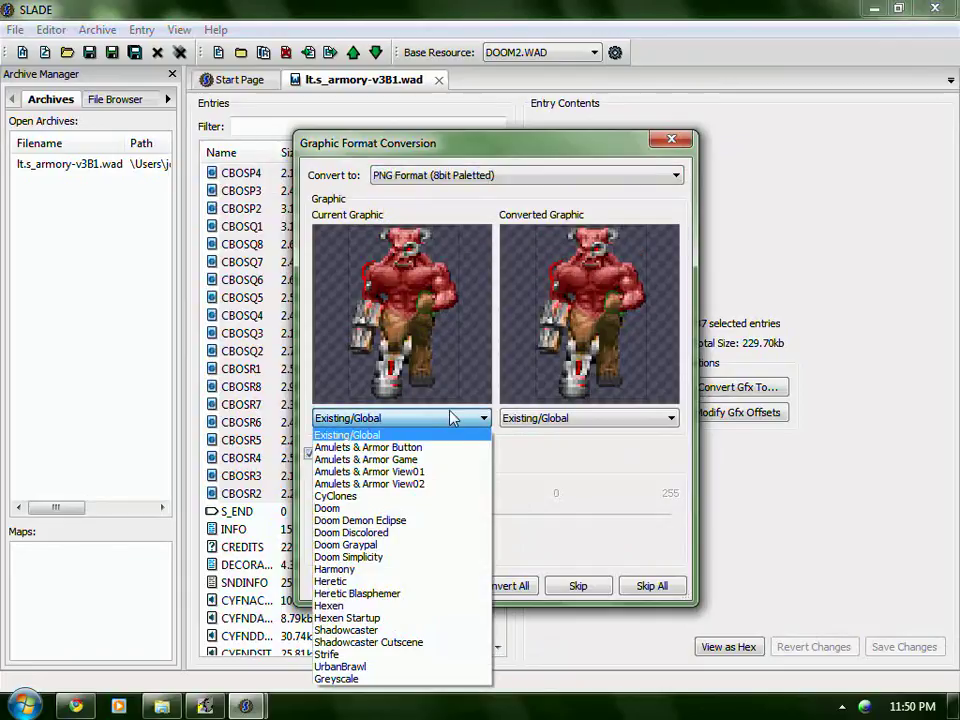
click(393, 509)
click(577, 418)
click(577, 507)
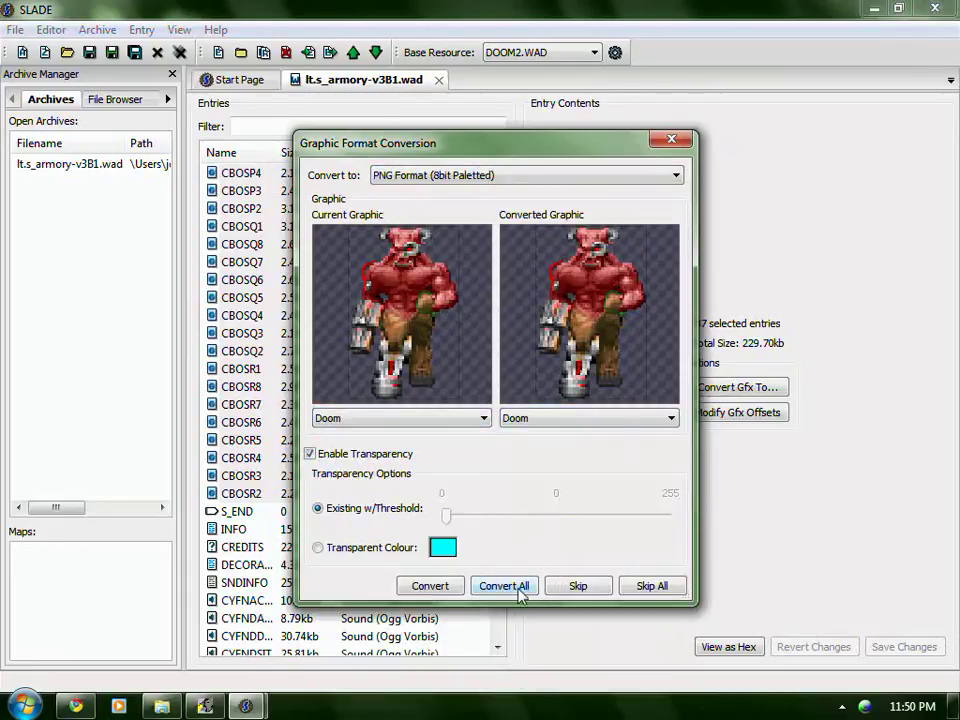
click(518, 588)
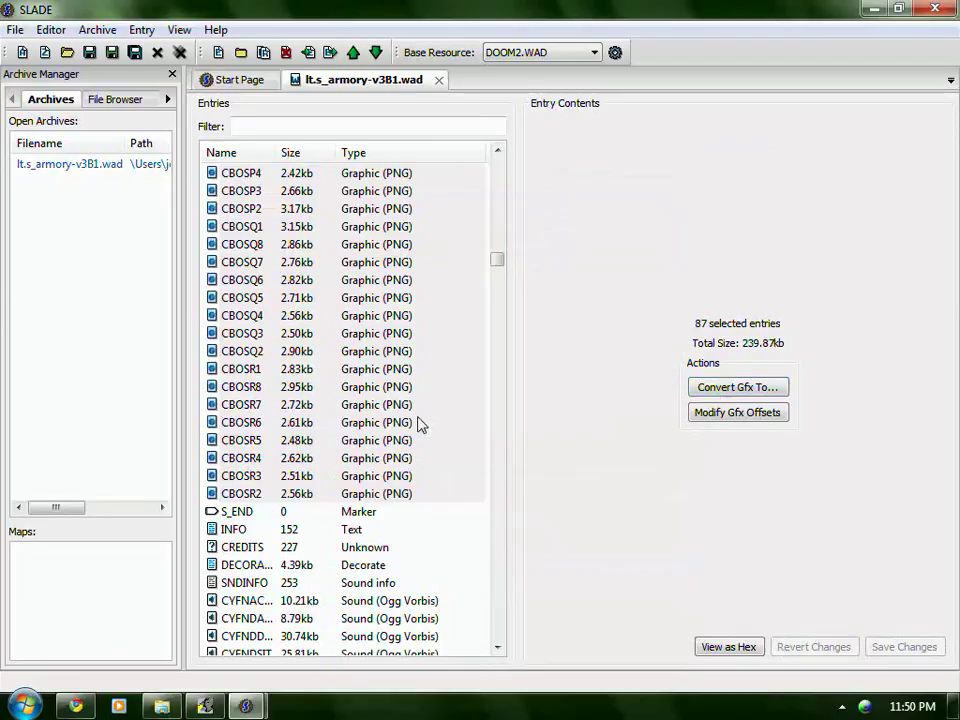
click(400, 493)
- Select the 85 entries from the first CYFN sprite to 3GIBA0, then skip converting all of them
scroll(497, 274, down, 20)
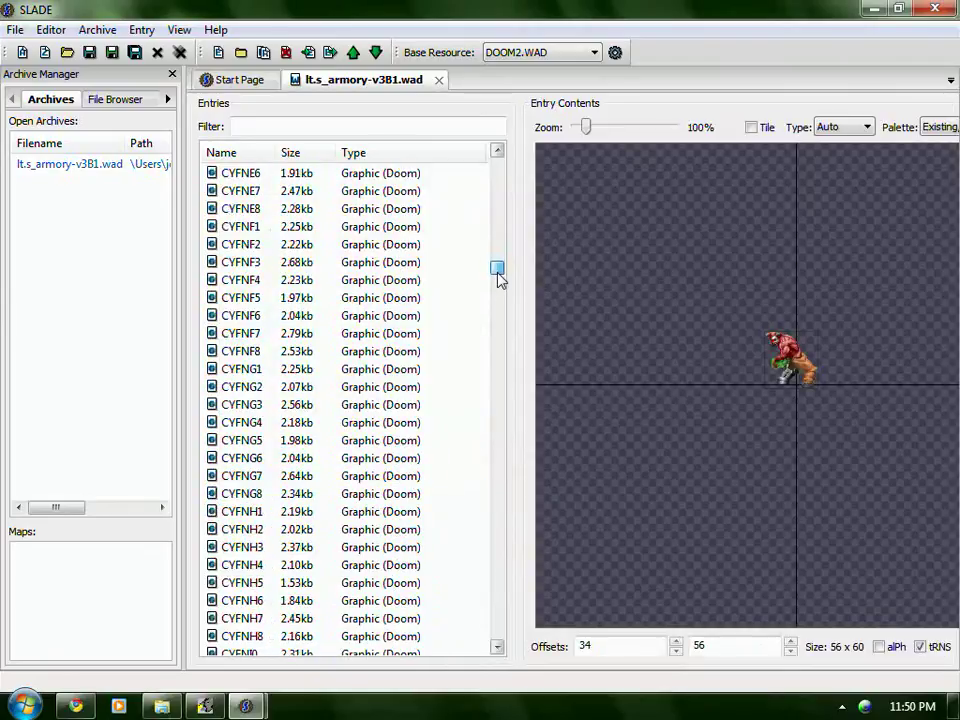
mouse_move(497, 270)
mouse_down()
mouse_move(498, 260)
mouse_move(500, 278)
mouse_up()
click(421, 335)
drag(503, 290, 505, 290)
shift+click(397, 425)
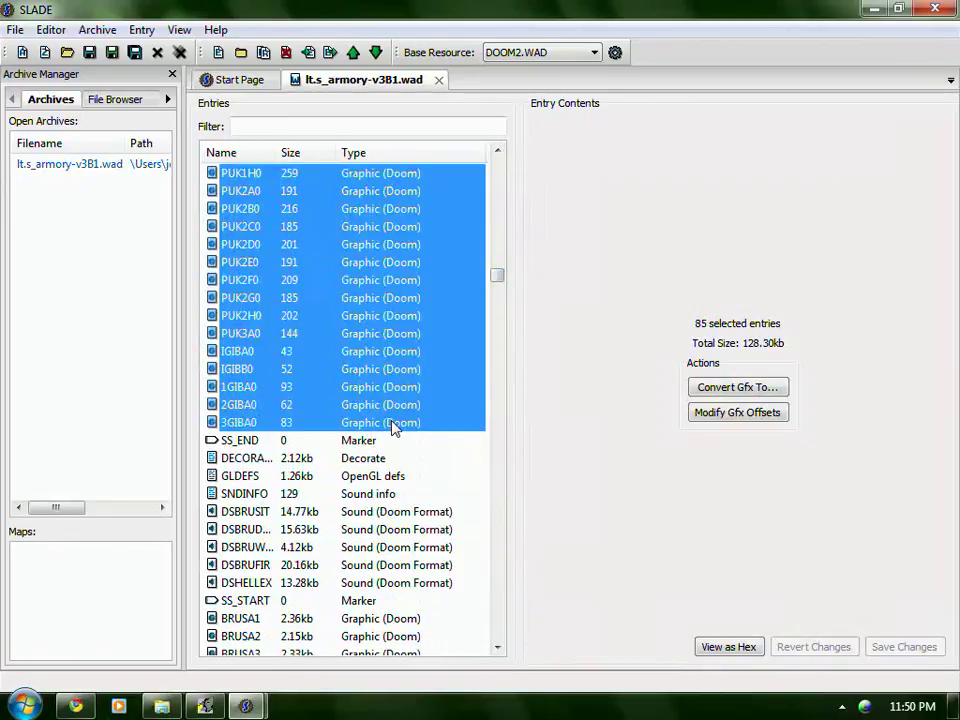
click(758, 384)
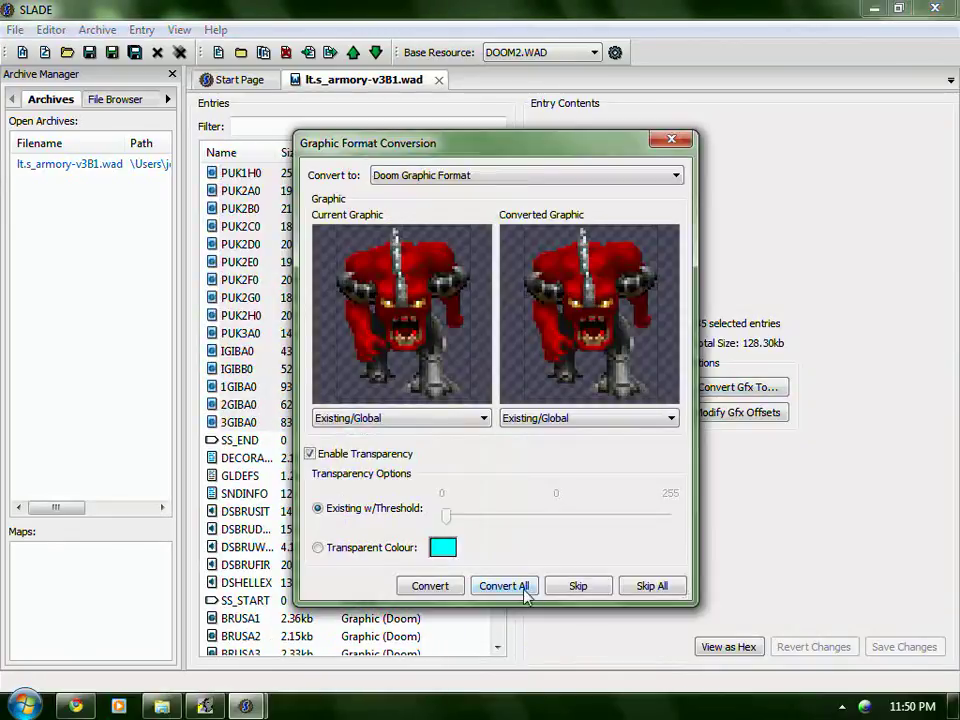
drag(474, 146, 608, 159)
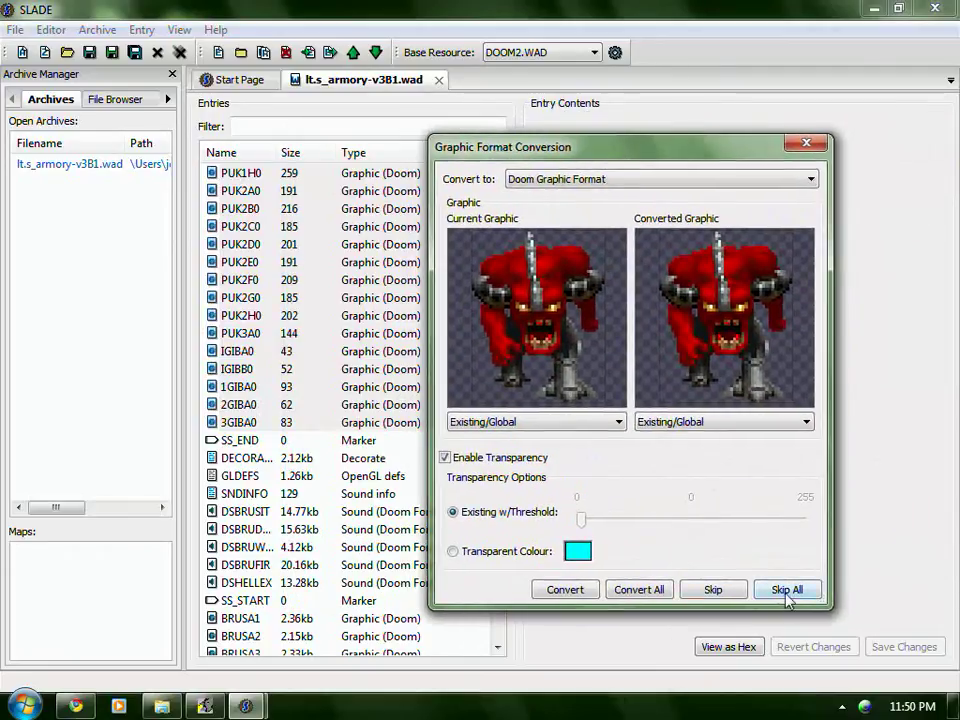
click(806, 142)
- Start graphic conversion for only the CYFNA1 sprite right after SS_START
scroll(422, 400, up, 11)
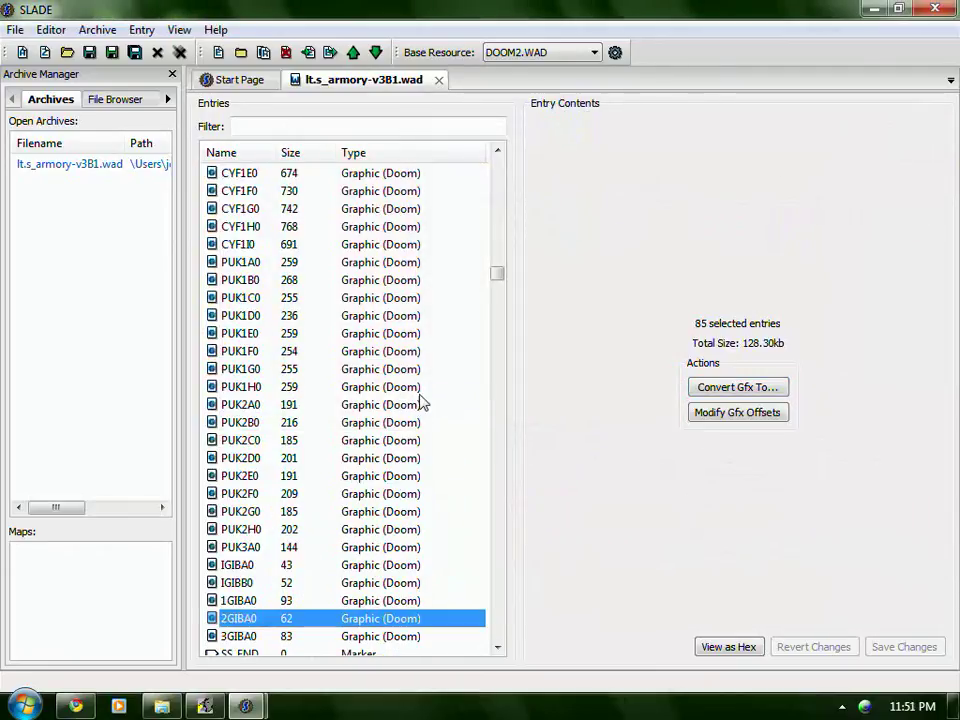
scroll(423, 397, up, 1)
click(300, 456)
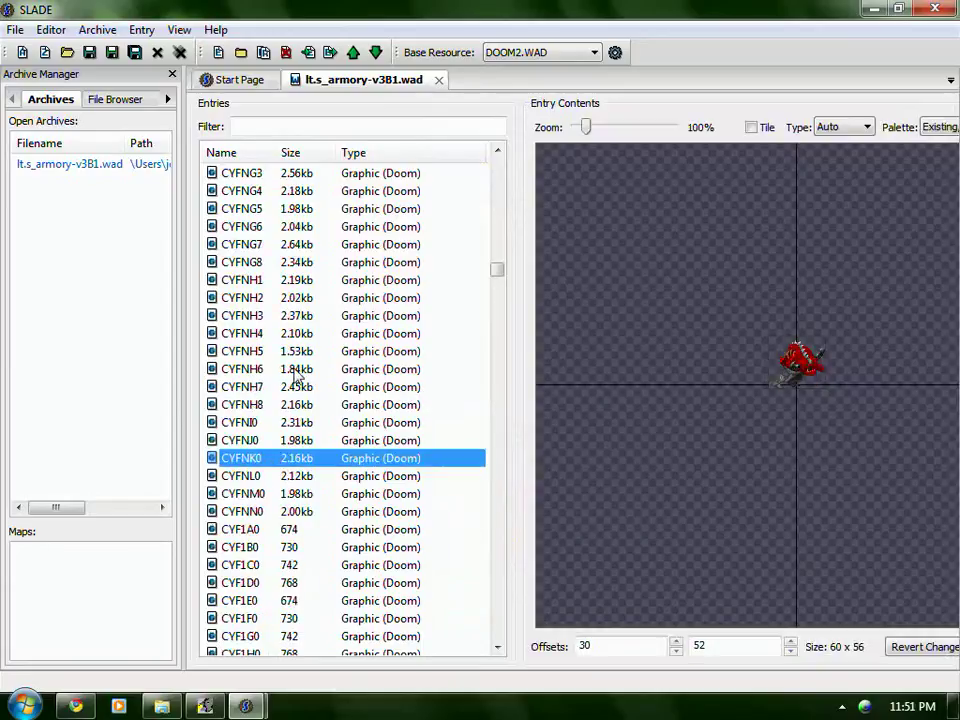
scroll(293, 369, up, 3)
scroll(293, 369, up, 12)
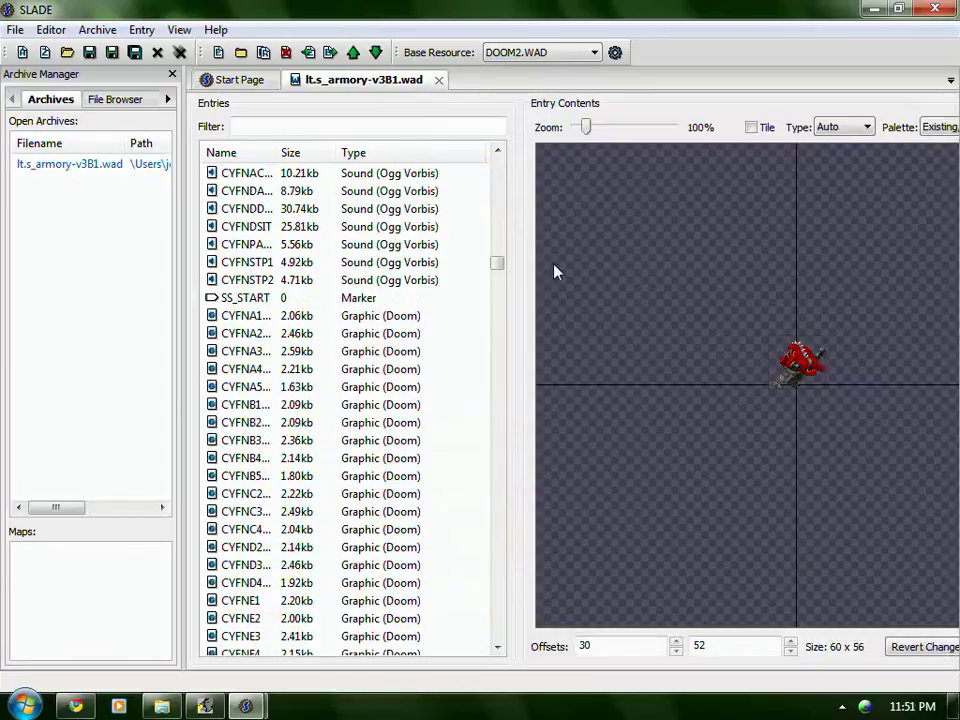
click(343, 318)
right_click(341, 320)
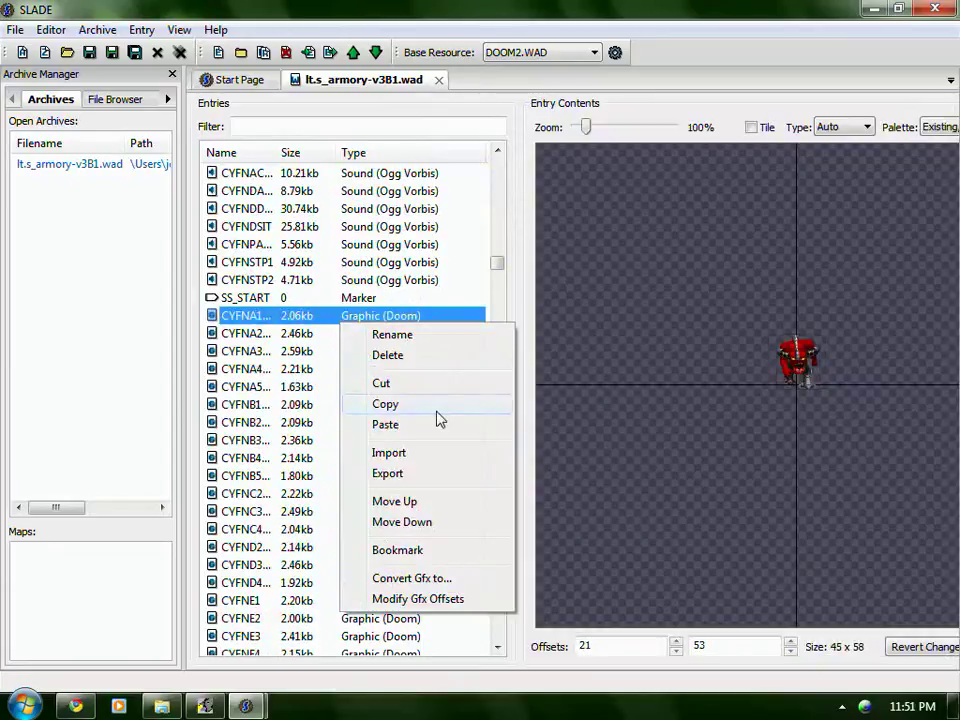
click(412, 578)
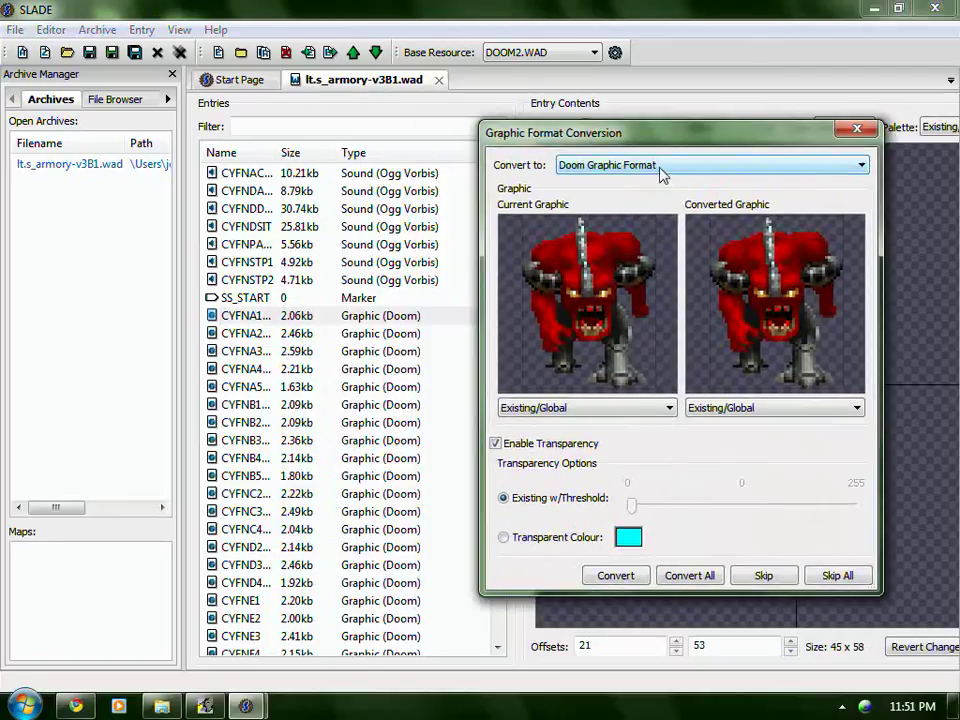
- Convert CYFNA1 to PNG Format (8bit Paletted), using Doom as both the source and output palette
click(660, 168)
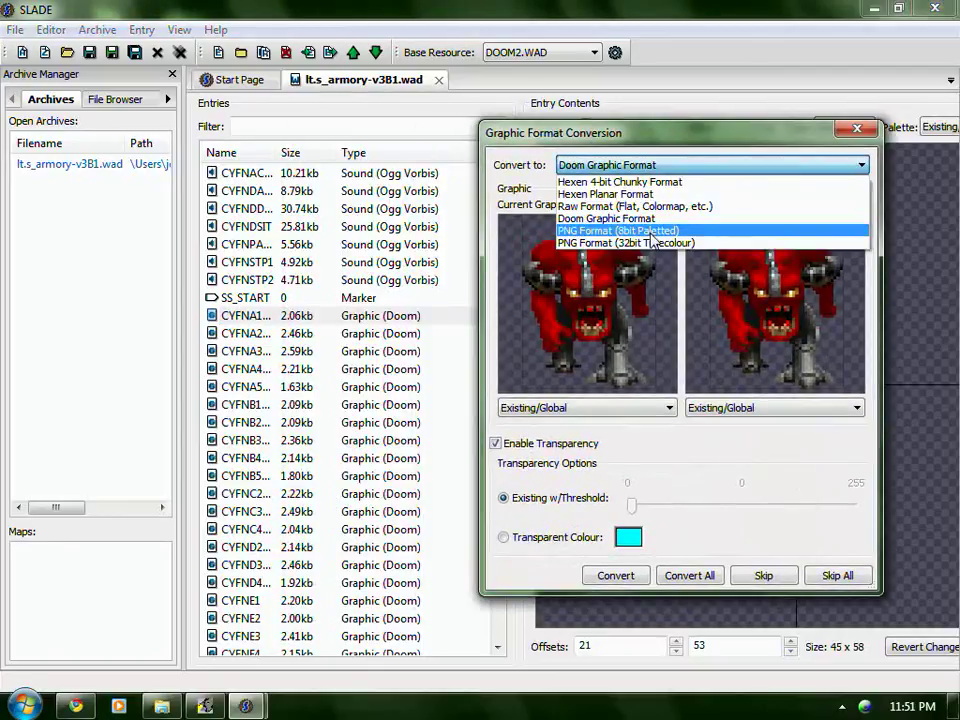
click(651, 231)
click(652, 406)
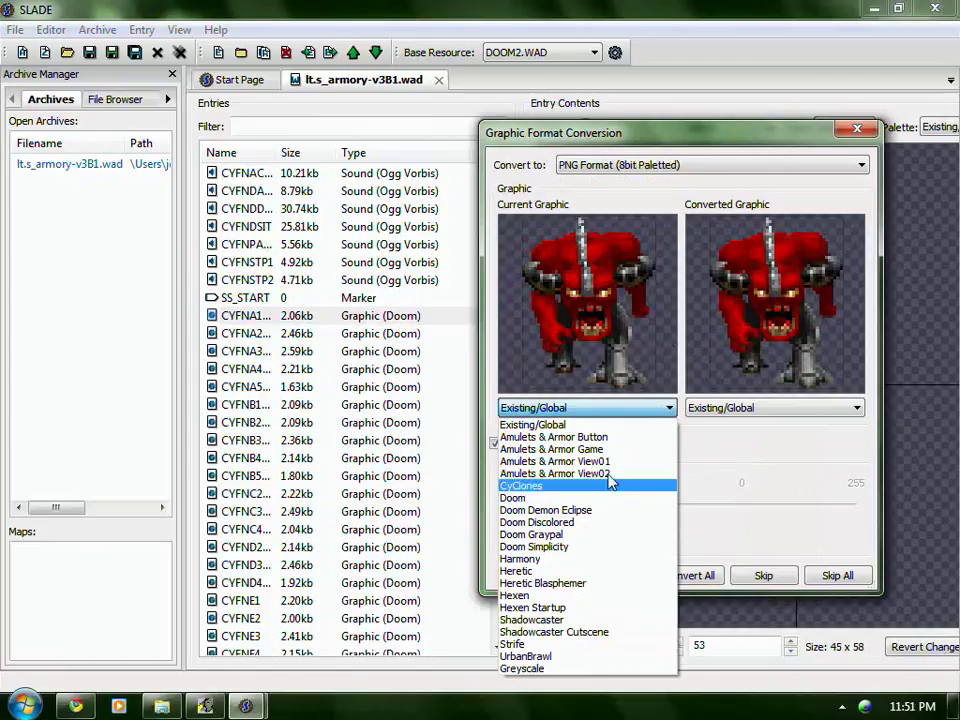
click(600, 486)
click(645, 410)
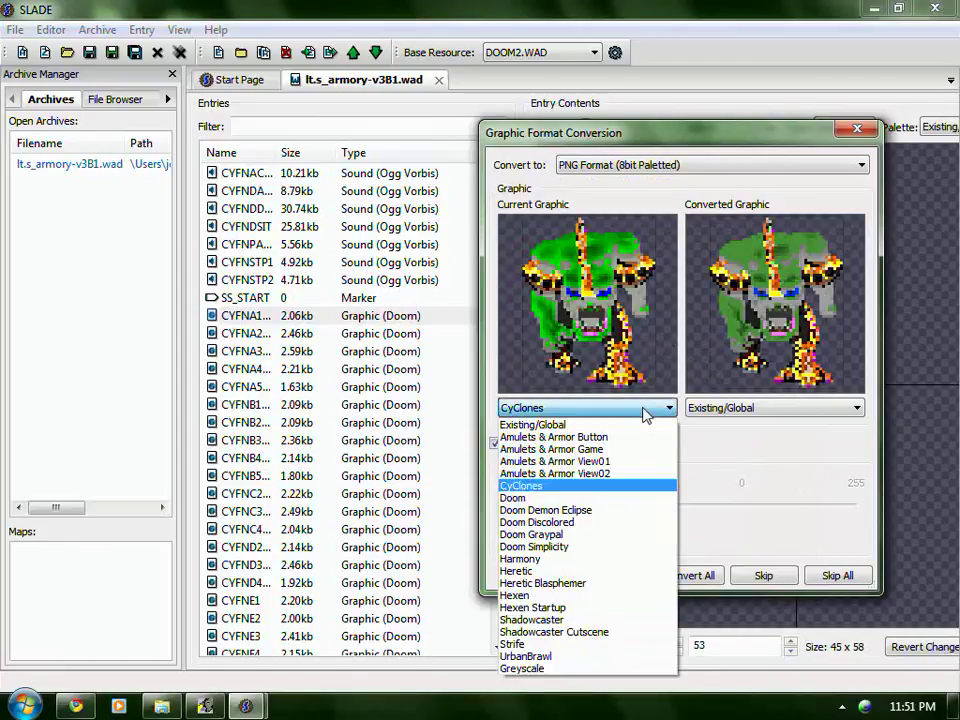
click(613, 498)
click(709, 416)
click(703, 498)
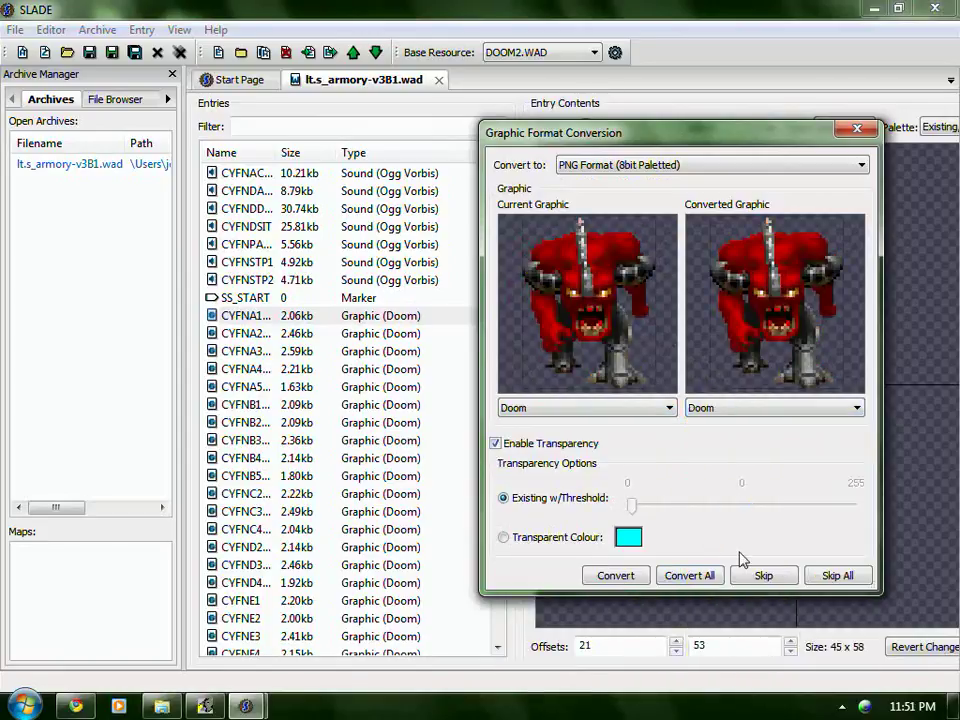
click(694, 578)
- Convert the CYFN sprites to Doom Graphic Format, with Doom as both the current and converted palette
key(Down)
key(Down)
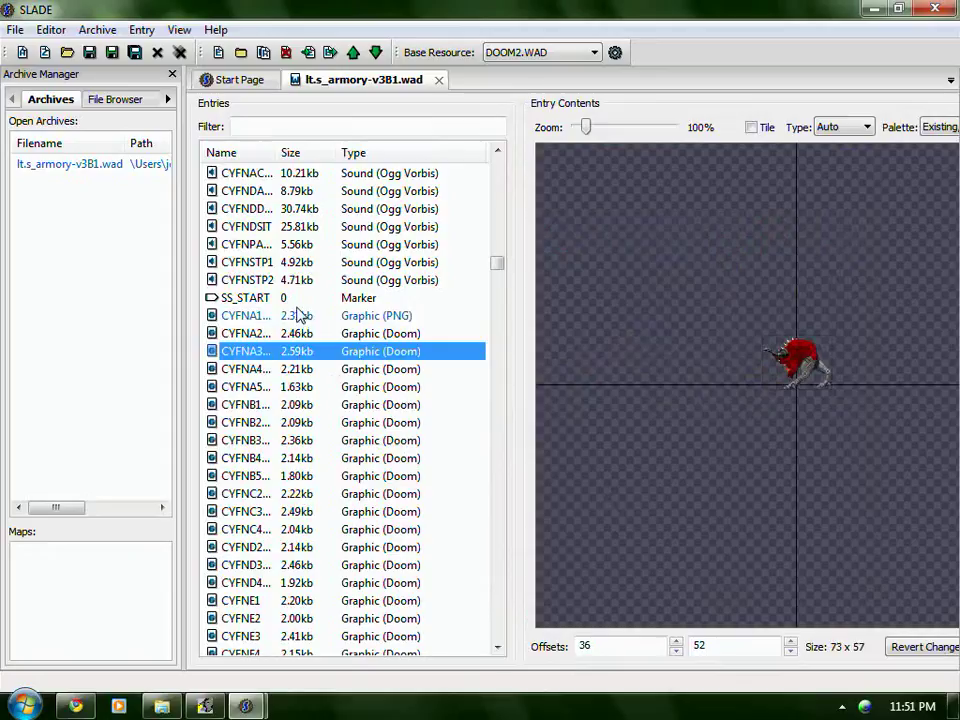
right_click(299, 317)
click(383, 577)
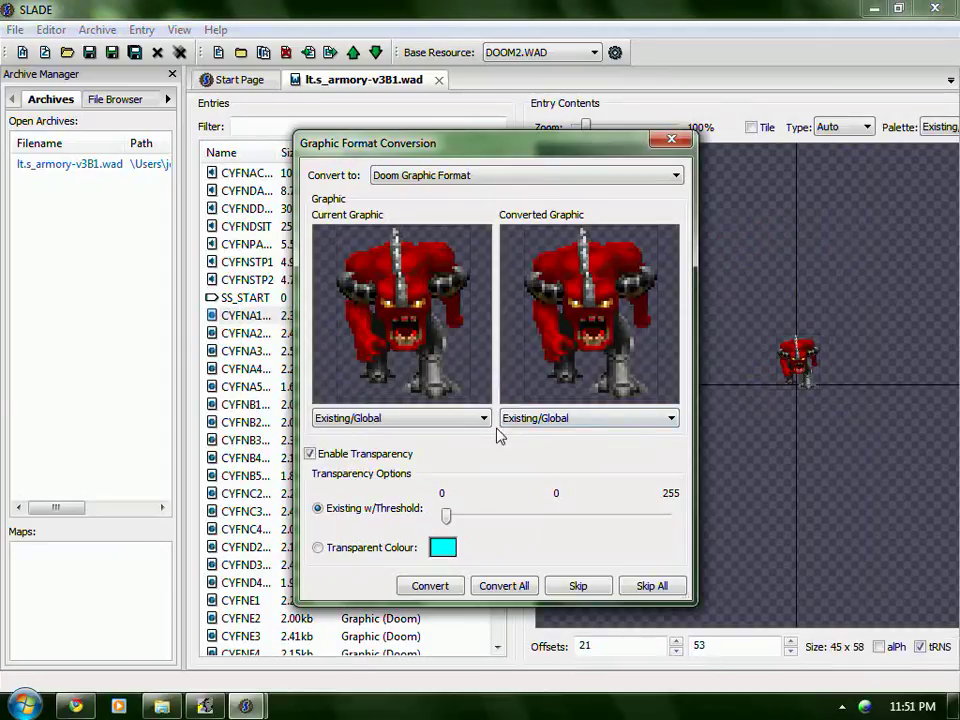
click(560, 175)
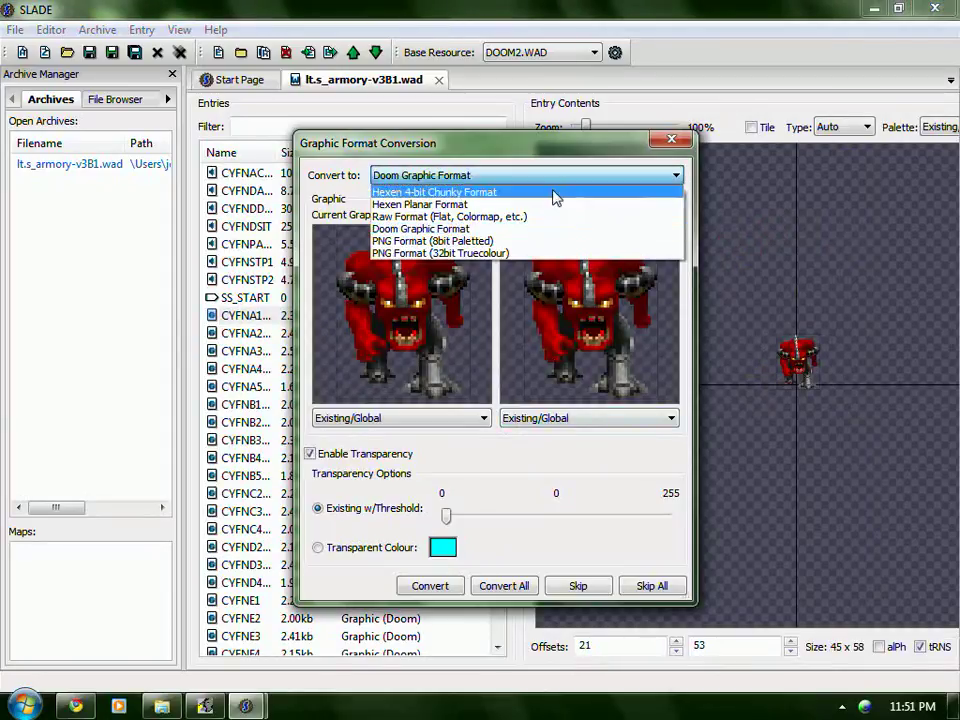
click(505, 229)
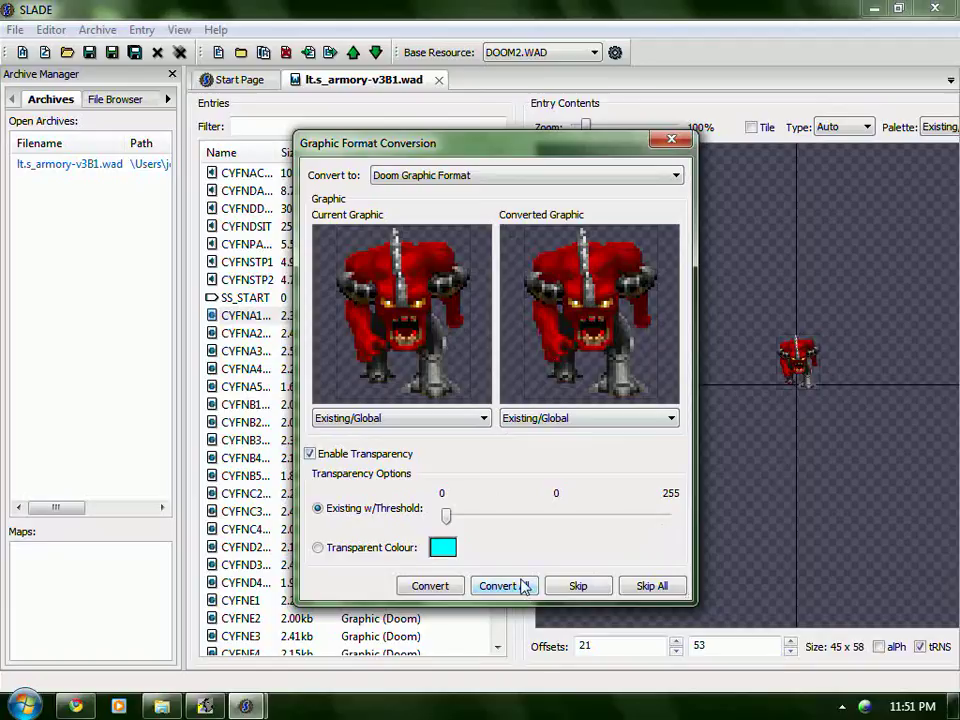
click(440, 418)
click(382, 509)
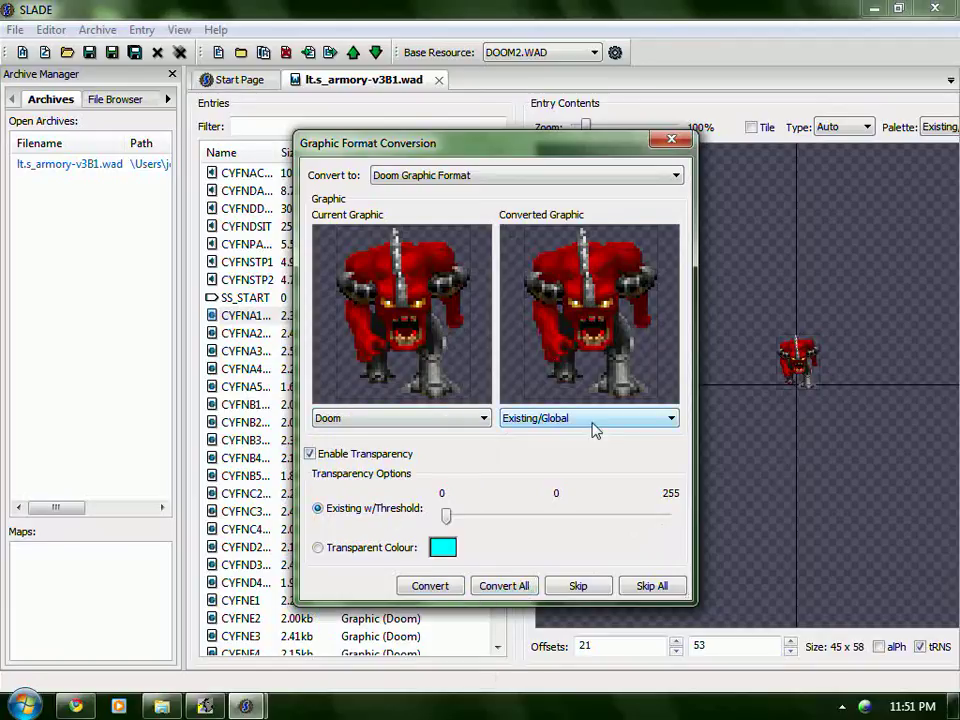
click(590, 418)
click(549, 509)
click(505, 585)
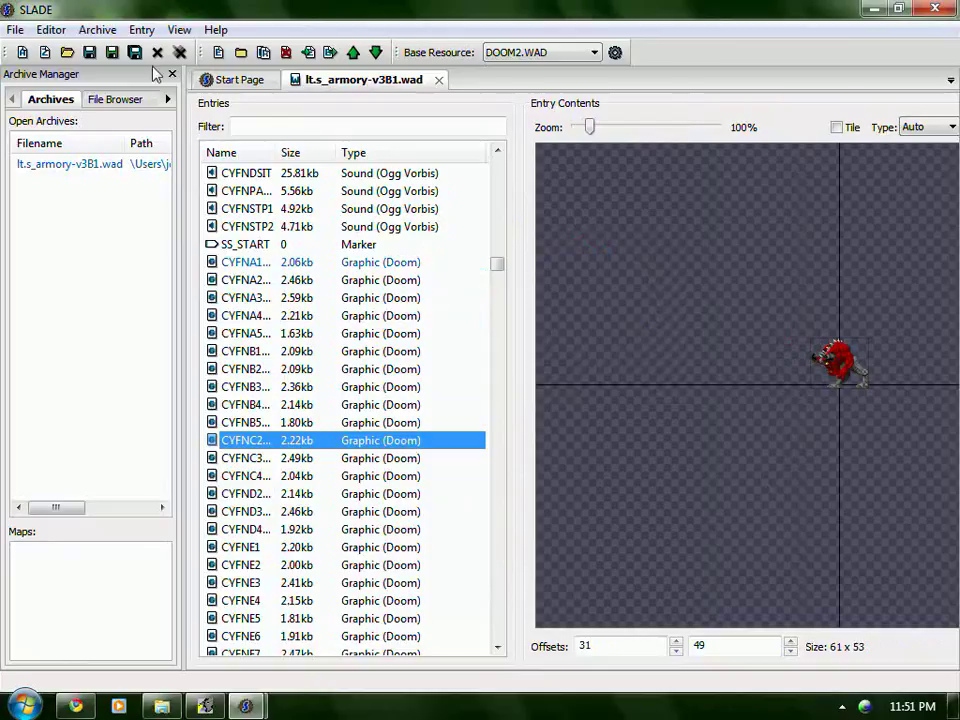
- Step through the BRUS, DRKF, ITRL and NLIT sprites, previewing each, past the definition lumps
drag(498, 264, 499, 280)
click(393, 298)
key(Down)
key(Down)
key(Down)
key(Down)
key(Down)
key(Down)
key(Down)
key(Down)
key(Down)
key(Down)
key(Down)
key(Down)
key(Down)
key(Down)
key(Down)
key(Down)
key(Down)
key(Down)
key(Down)
key(Down)
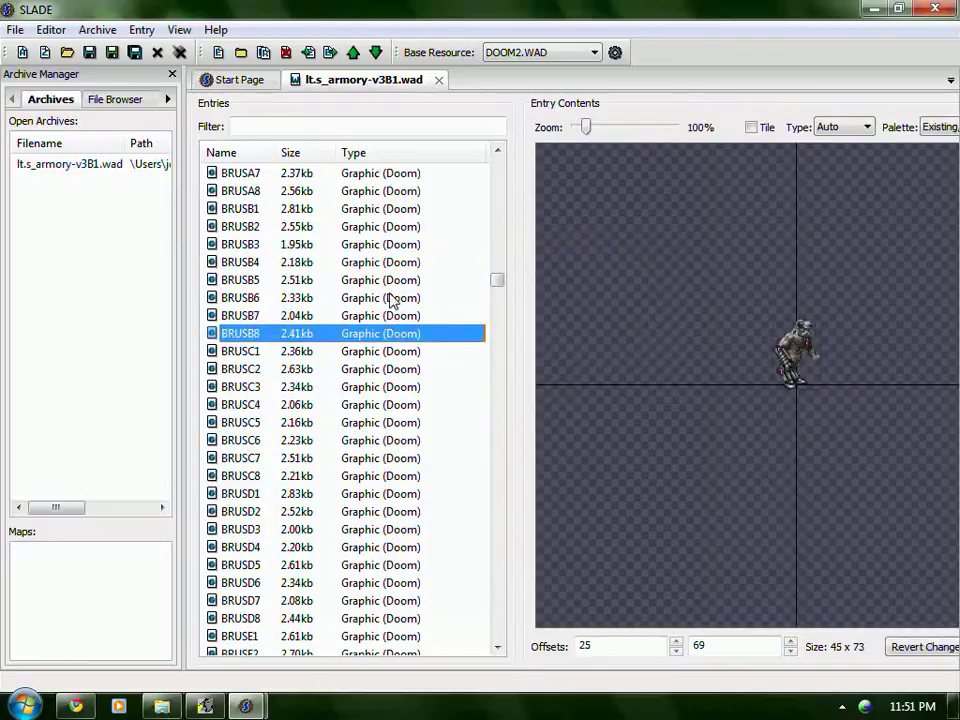
key(Down)
key(Down)
key(Down)
key(Down)
key(Down)
key(Down)
key(Down)
key(Down)
key(Down)
key(Down)
key(Down)
key(Down)
key(Down)
key(Down)
key(Down)
key(Down)
key(Down)
key(Down)
key(Down)
key(Down)
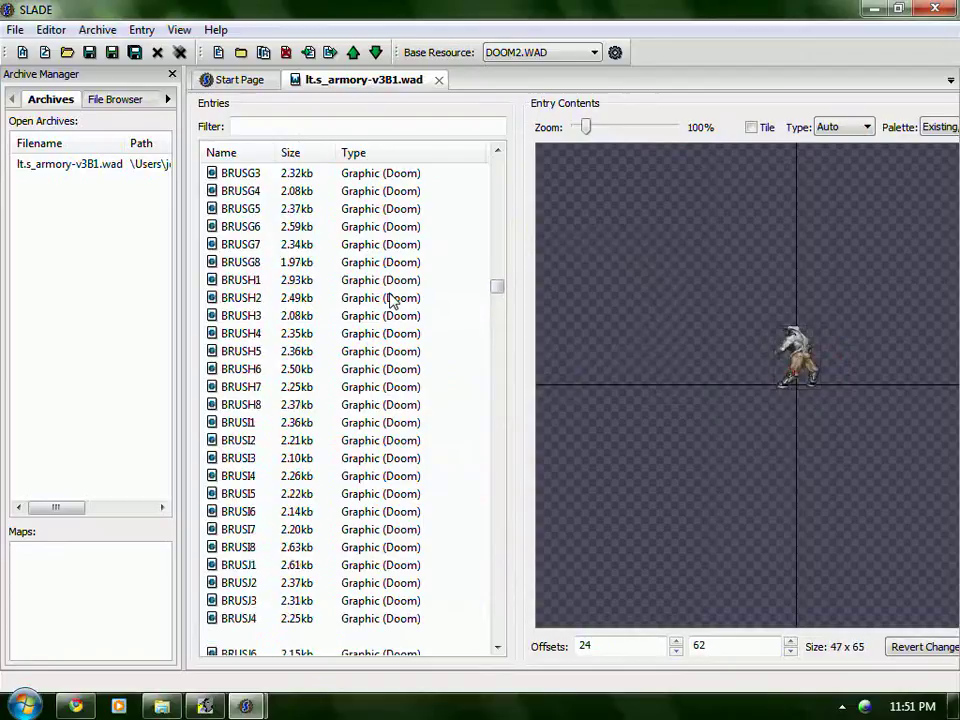
key(Down)
key(Down)
key(Down)
key(Down)
key(Down)
key(Down)
key(Down)
key(Down)
key(Down)
key(Down)
key(Down)
key(Down)
key(Down)
key(Down)
key(Down)
key(Down)
key(Down)
key(Down)
key(Down)
key(Down)
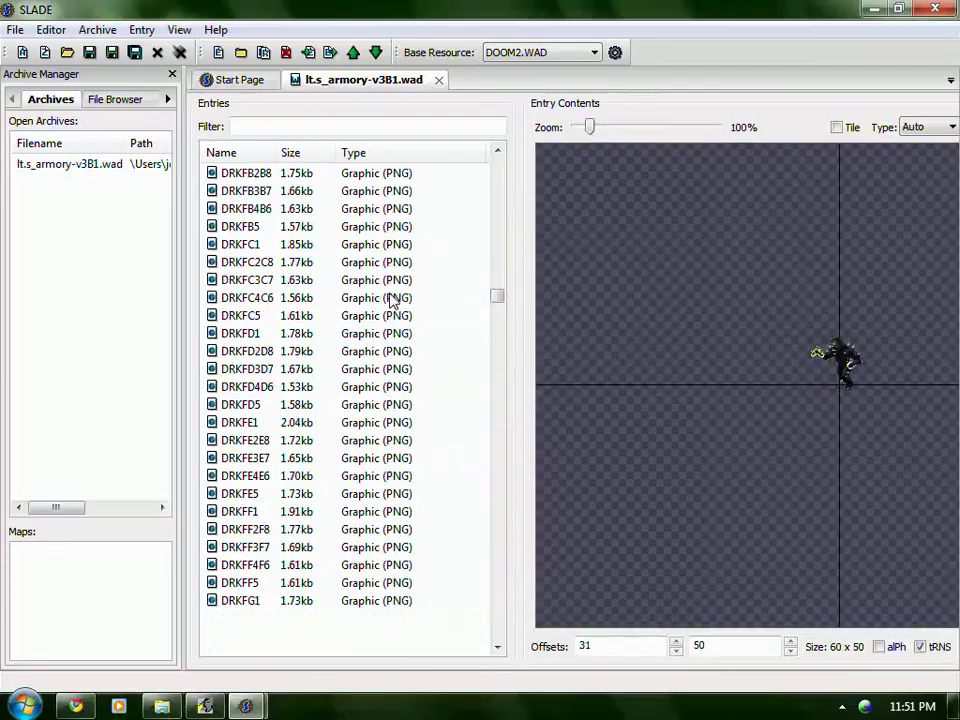
key(Down)
key(Down)
key(Down)
key(Down)
key(Down)
key(Down)
key(Down)
key(Down)
key(Down)
key(Down)
key(Down)
key(Down)
key(Down)
key(Down)
key(Down)
key(Down)
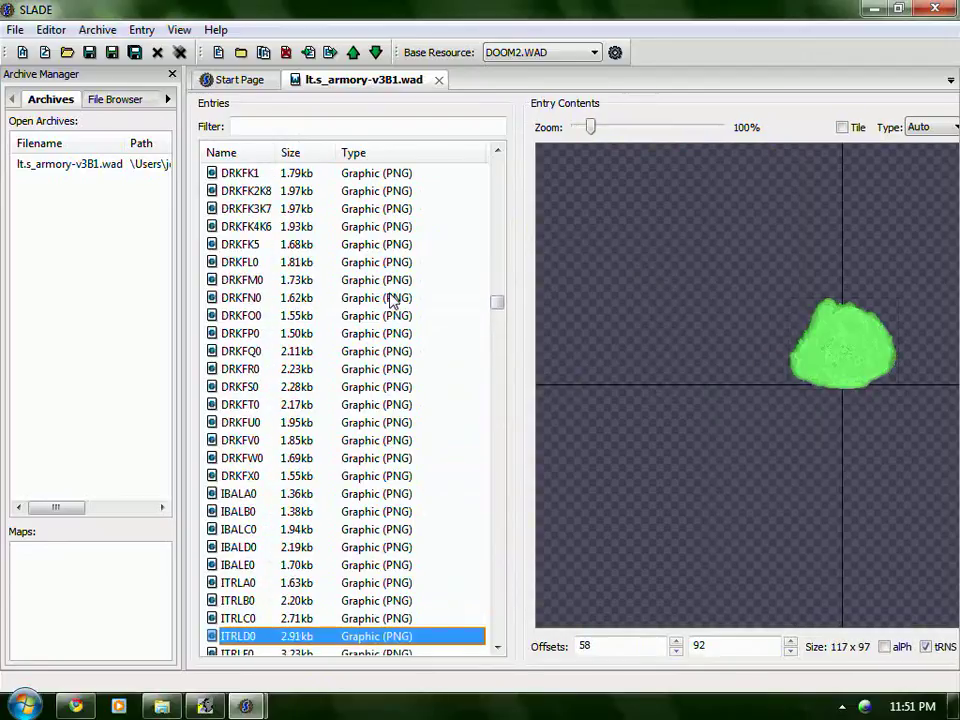
key(Up)
key(Up)
key(Up)
key(Up)
key(Up)
key(Up)
key(Up)
key(Up)
key(Up)
key(Up)
key(Up)
key(Up)
key(Down)
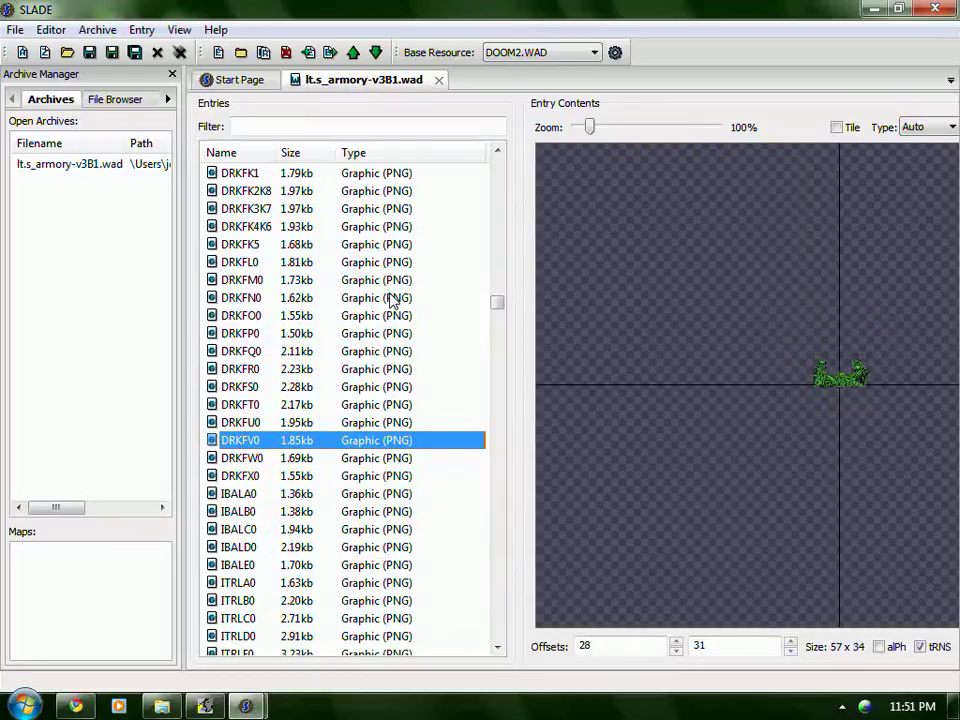
key(Down)
key(Down)
key(Down)
key(Down)
key(Down)
key(Down)
key(Down)
key(Down)
key(Down)
key(Down)
key(Down)
key(Down)
key(Down)
key(Down)
key(Down)
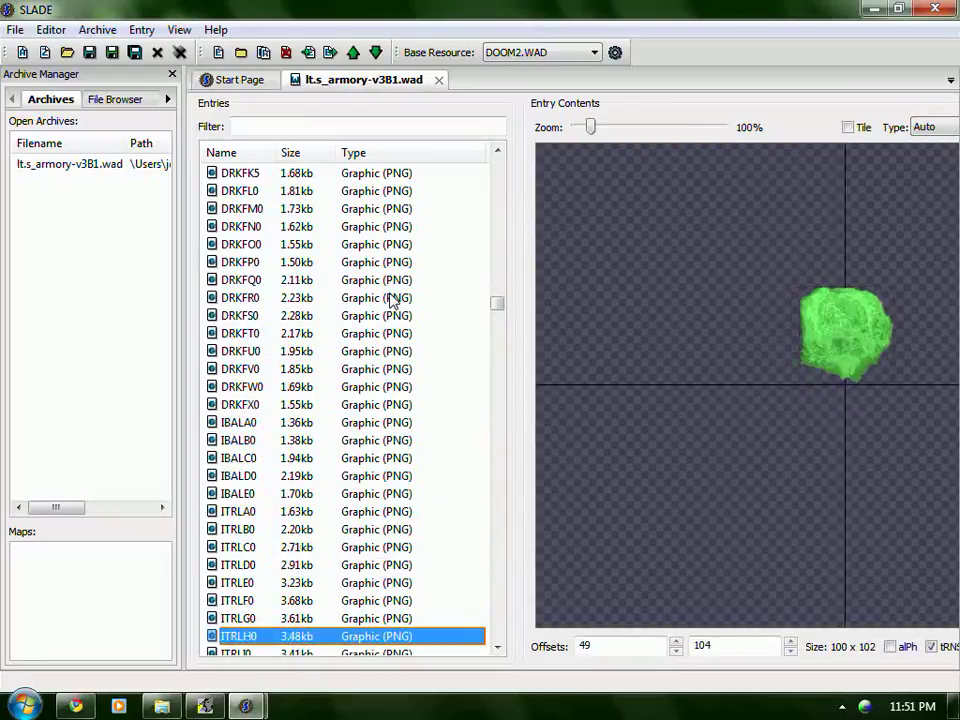
key(Down)
key(Down)
key(Down)
key(Down)
key(Down)
key(Down)
key(Down)
key(Down)
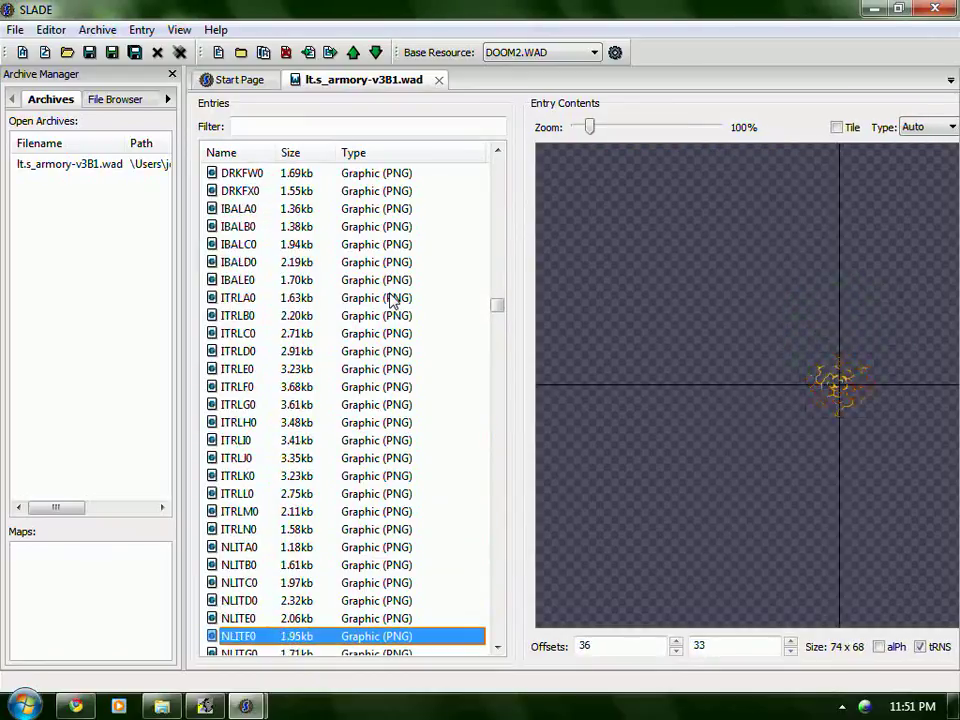
key(Down)
key(Down)
key(Down)
key(Down)
key(Down)
key(Down)
key(Down)
key(Down)
key(Down)
key(Down)
key(Down)
key(Down)
key(Down)
key(Down)
key(Down)
key(Down)
key(Down)
key(Down)
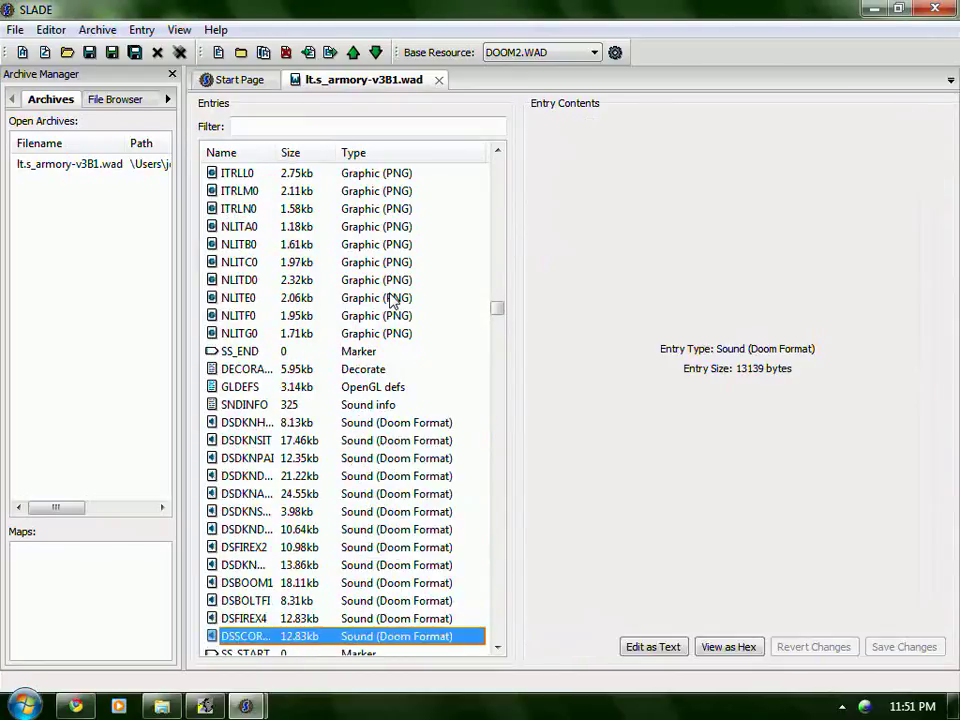
- Browse the DKNT knight frames down to DKATA1, ending on the last DKNT frame, DKNTU8
key(Down)
key(Down)
key(Down)
key(Down)
key(Down)
key(Down)
key(Down)
key(Down)
key(Down)
key(Down)
key(Down)
key(Down)
key(Down)
key(Down)
key(Down)
key(Down)
key(Down)
key(Down)
key(Down)
key(Down)
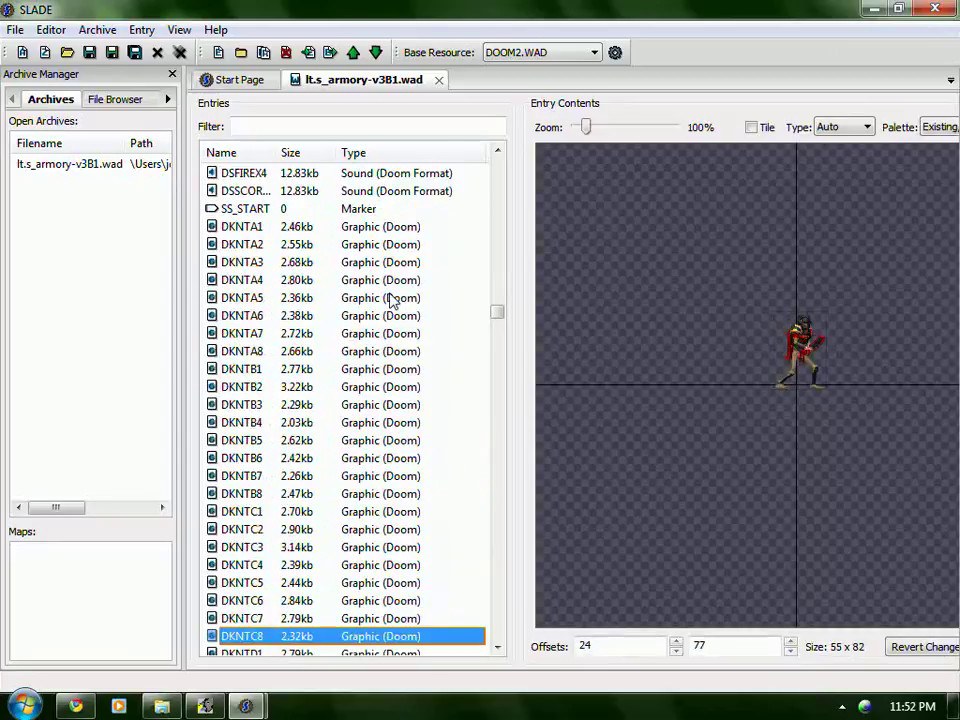
key(Up)
key(Up)
key(Up)
key(Up)
key(Up)
key(Up)
key(Up)
key(Up)
key(Up)
key(Up)
key(Up)
key(Up)
key(Up)
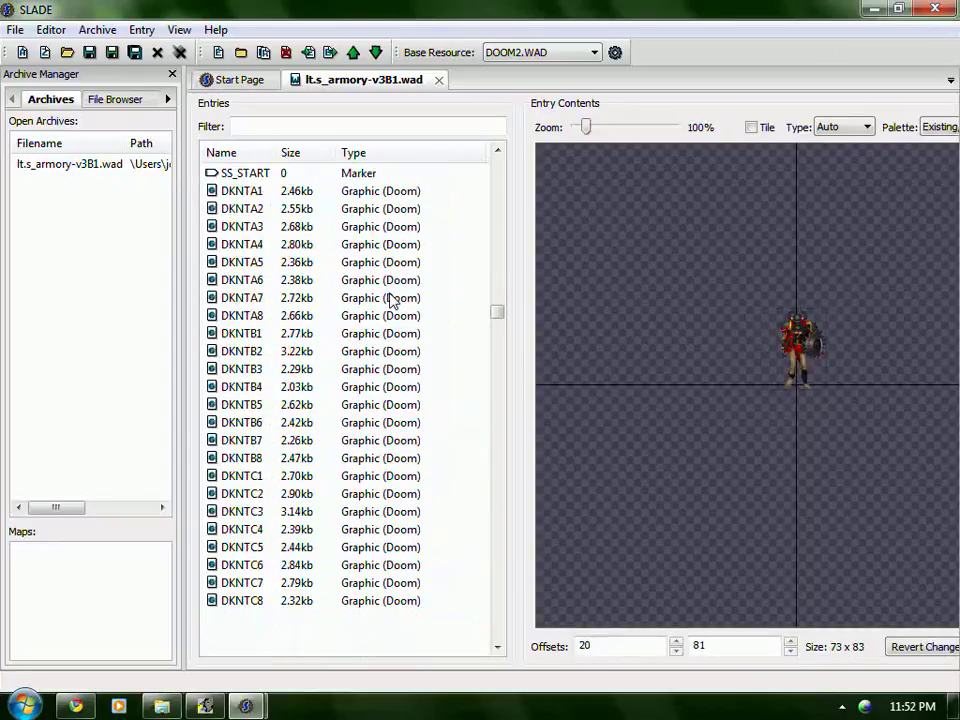
key(Down)
key(Down)
key(Down)
key(Down)
key(Down)
key(Down)
key(Down)
key(Down)
key(Down)
key(Down)
key(Down)
key(Down)
key(Down)
key(Down)
key(Down)
key(Down)
key(Down)
key(Down)
key(Down)
key(Down)
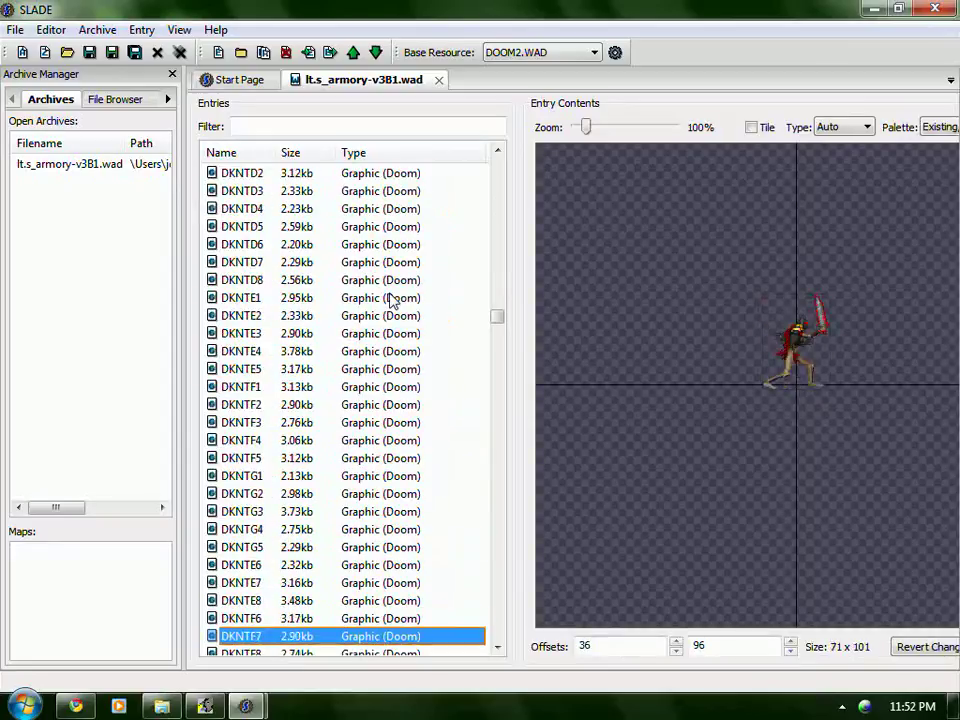
key(Down)
key(Down)
key(Down)
key(Down)
key(Down)
key(Down)
key(Down)
key(Down)
key(Down)
key(Down)
key(Down)
key(Down)
key(Down)
key(Down)
key(Down)
key(Down)
key(Down)
key(Down)
key(Down)
key(Down)
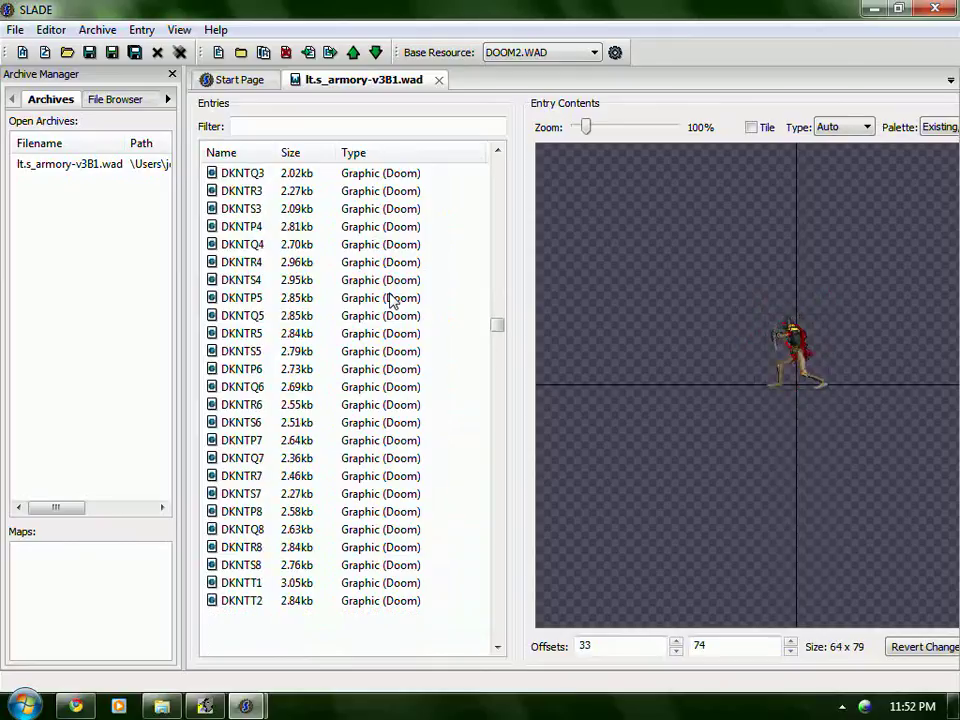
key(Down)
key(Down)
key(Down)
key(Down)
key(Down)
key(Down)
key(Down)
key(Down)
key(Down)
key(Down)
key(Down)
key(Down)
key(Down)
key(Down)
key(Down)
key(Down)
key(Down)
key(Down)
key(Down)
key(Down)
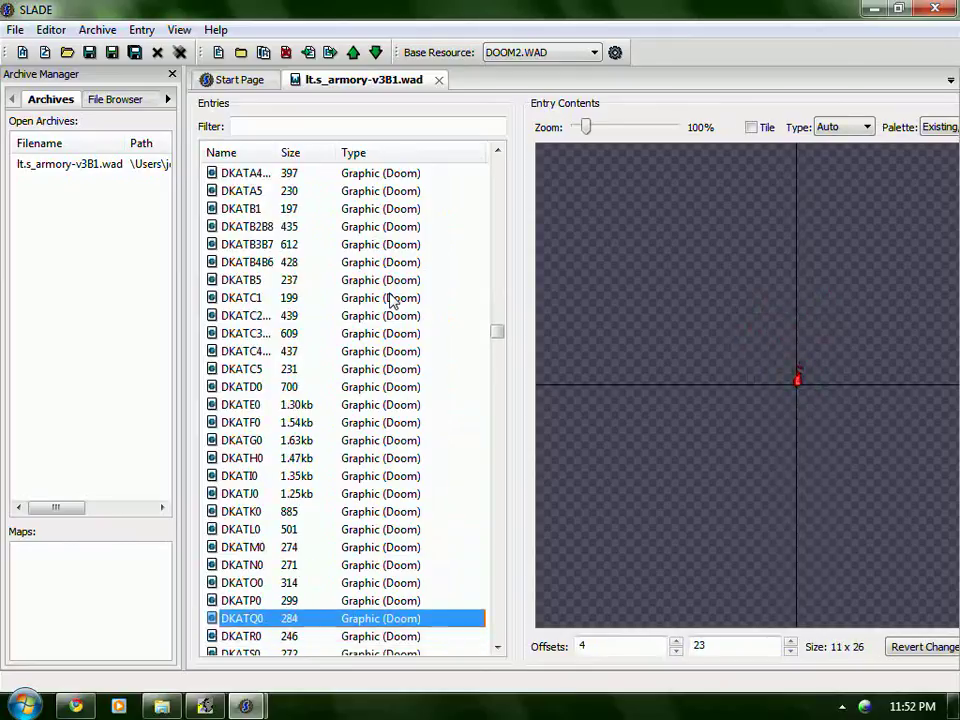
key(Up)
key(Up)
key(Up)
key(Up)
key(Up)
key(Up)
key(Up)
key(Up)
key(Up)
key(Up)
key(Up)
key(Up)
key(Up)
key(Up)
key(Up)
key(Up)
key(Up)
key(Up)
key(Up)
key(Up)
key(Down)
key(Down)
key(Down)
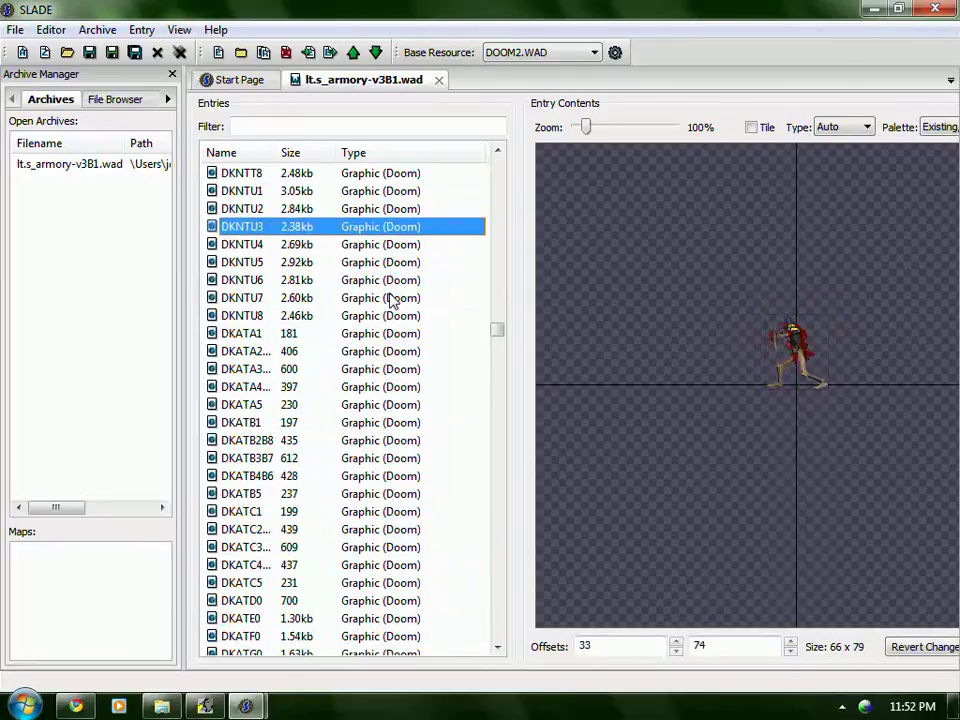
key(Down)
key(Down)
key(Down)
key(Down)
key(Down)
key(Down)
key(Up)
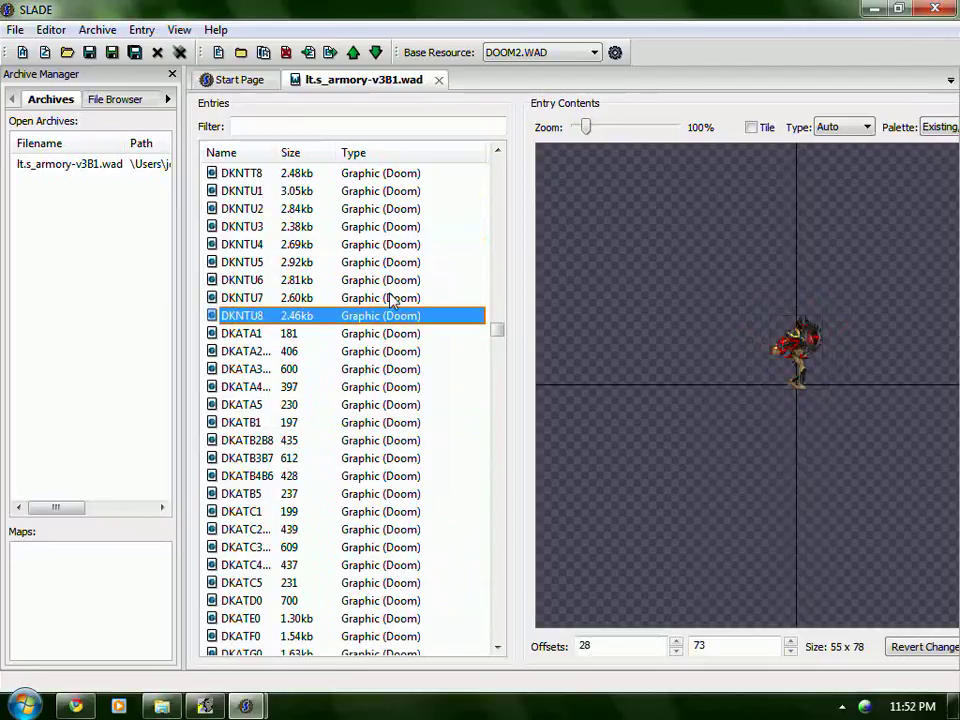
drag(504, 333, 504, 314)
- Select the 119 sprites from DKNTA1 and convert them to PNG (8bit Paletted) using Doom palettes
shift+click(356, 351)
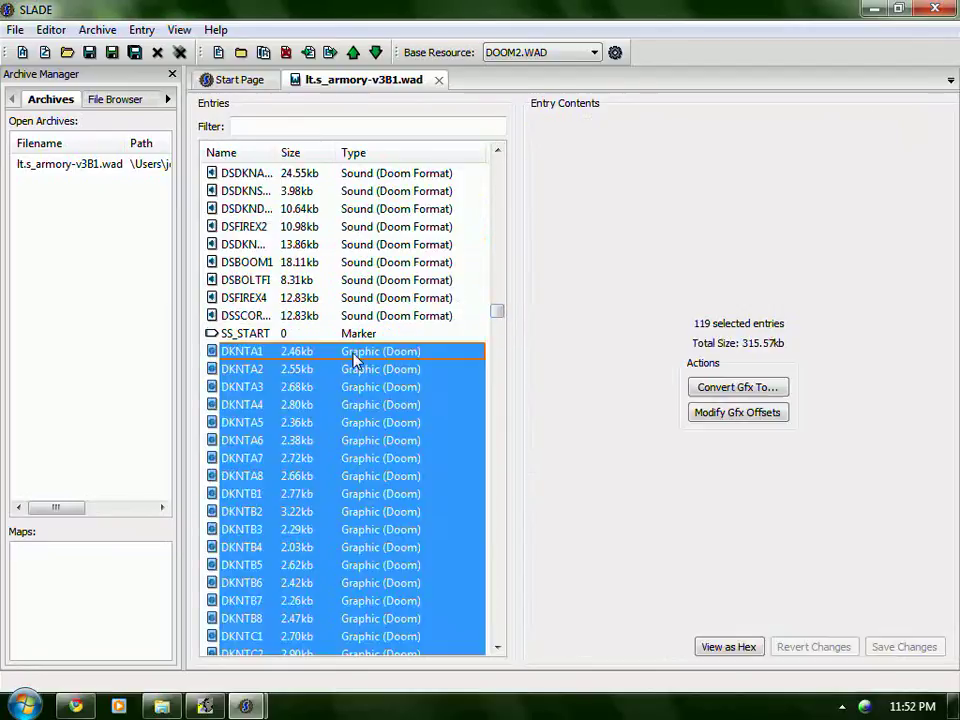
click(729, 388)
click(535, 175)
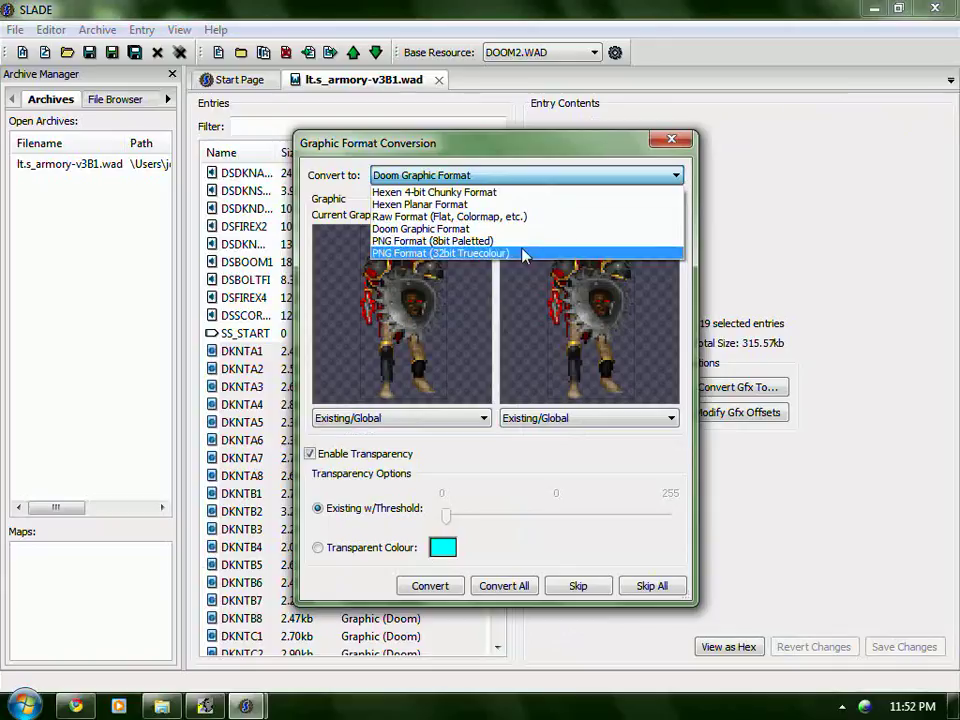
click(510, 238)
click(474, 418)
click(440, 508)
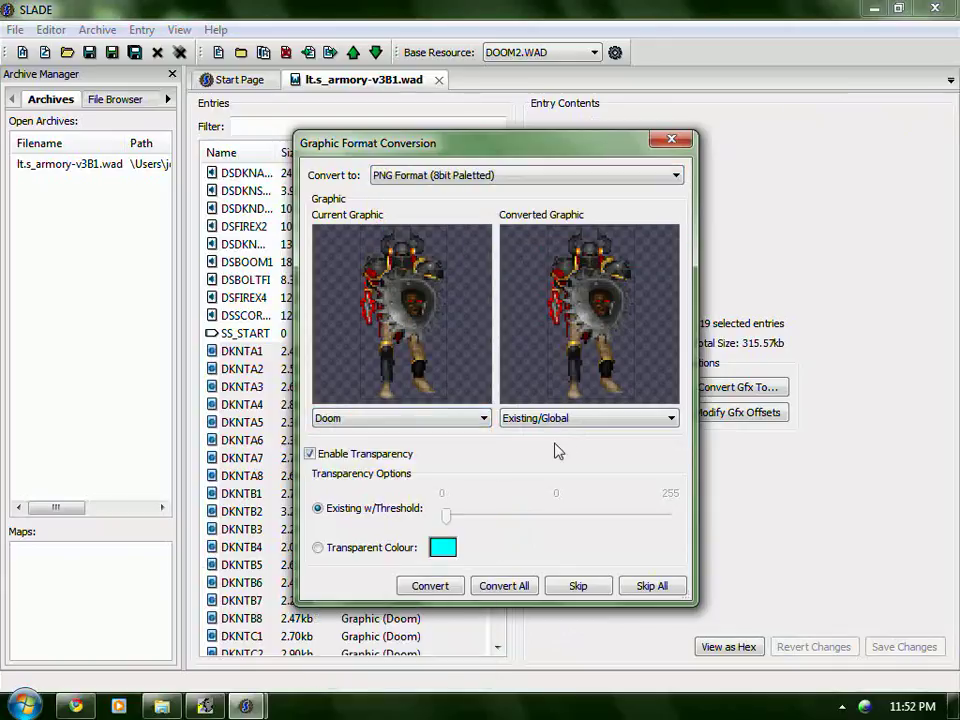
click(620, 418)
click(546, 509)
click(513, 589)
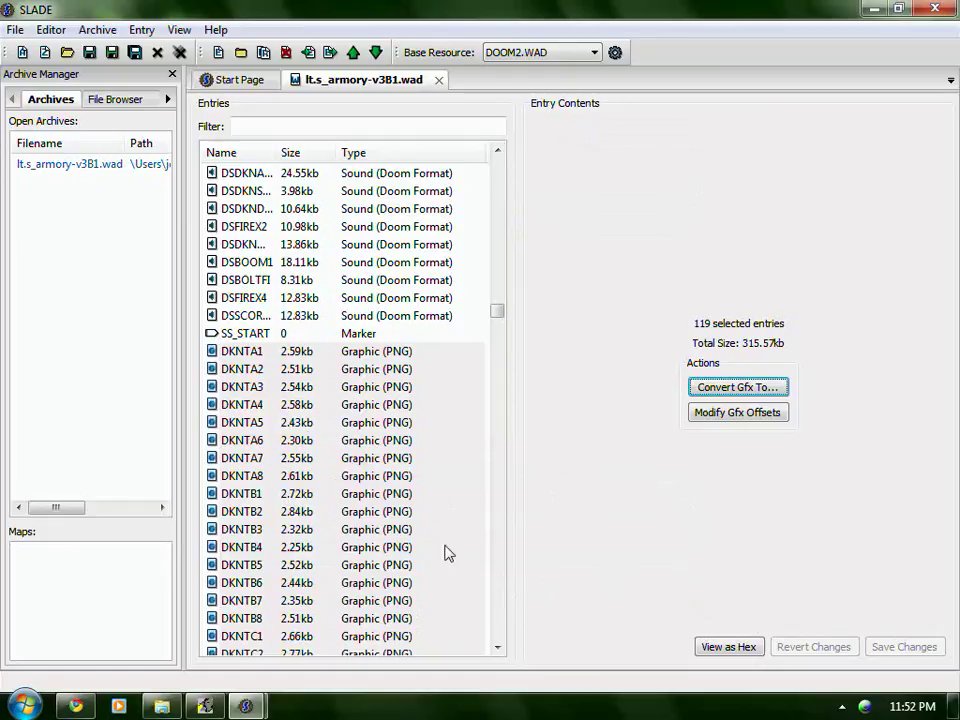
- Preview the converted DKNTB3 and DKNTB6, then inspect the FLMZ sprites from FLMZG2 onward
click(296, 534)
click(300, 584)
scroll(285, 460, down, 4)
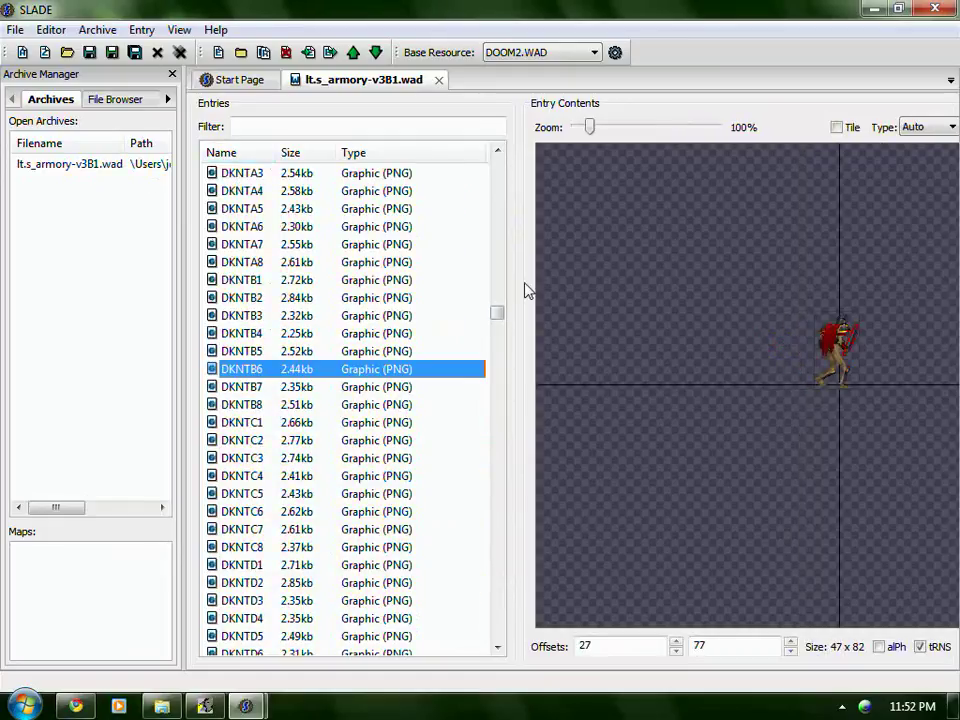
drag(497, 318, 505, 372)
click(403, 333)
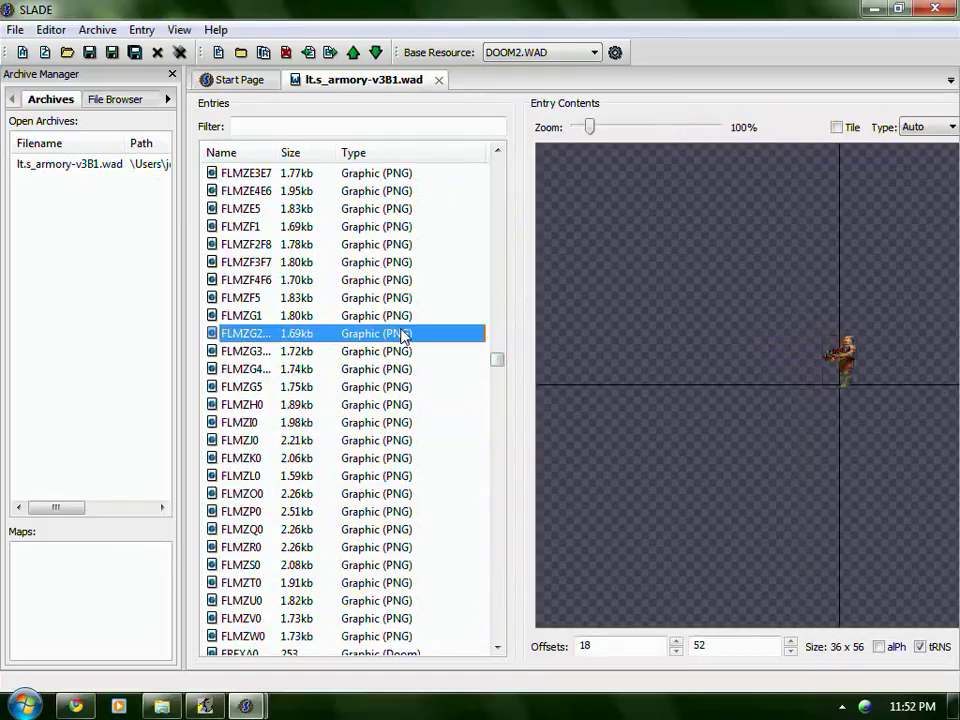
key(Up)
key(Up)
key(Up)
key(Up)
key(Up)
key(Up)
key(Up)
key(Up)
key(Up)
key(Down)
key(Down)
key(Down)
key(Down)
key(Down)
key(Down)
key(Down)
key(Down)
key(Down)
key(Down)
key(Down)
key(Down)
key(Down)
key(Down)
key(Down)
key(Down)
key(Down)
key(Down)
key(Down)
key(Down)
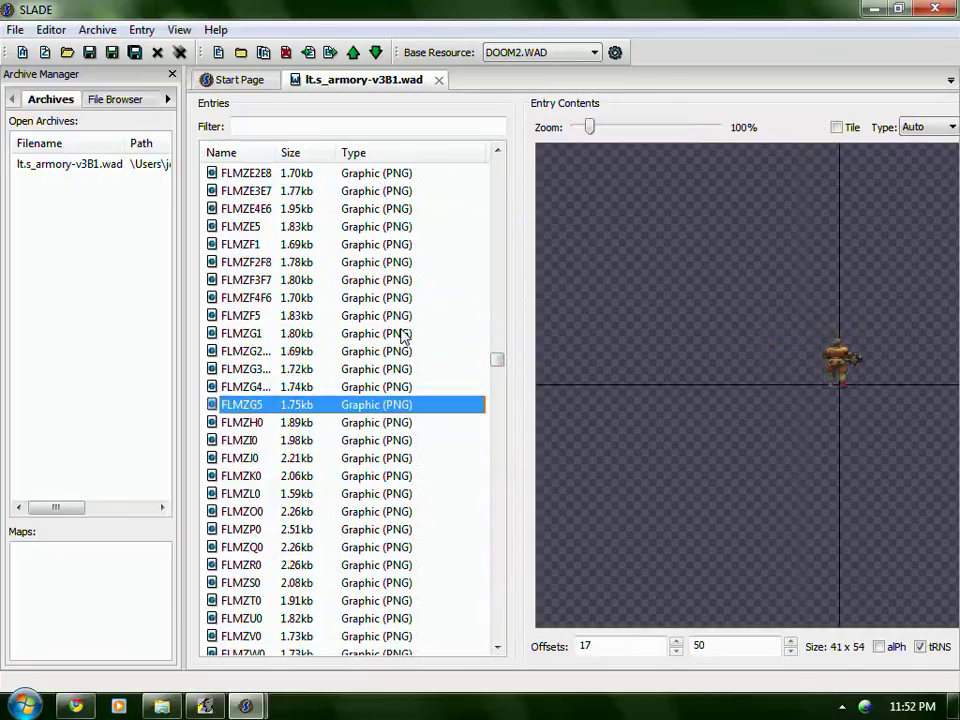